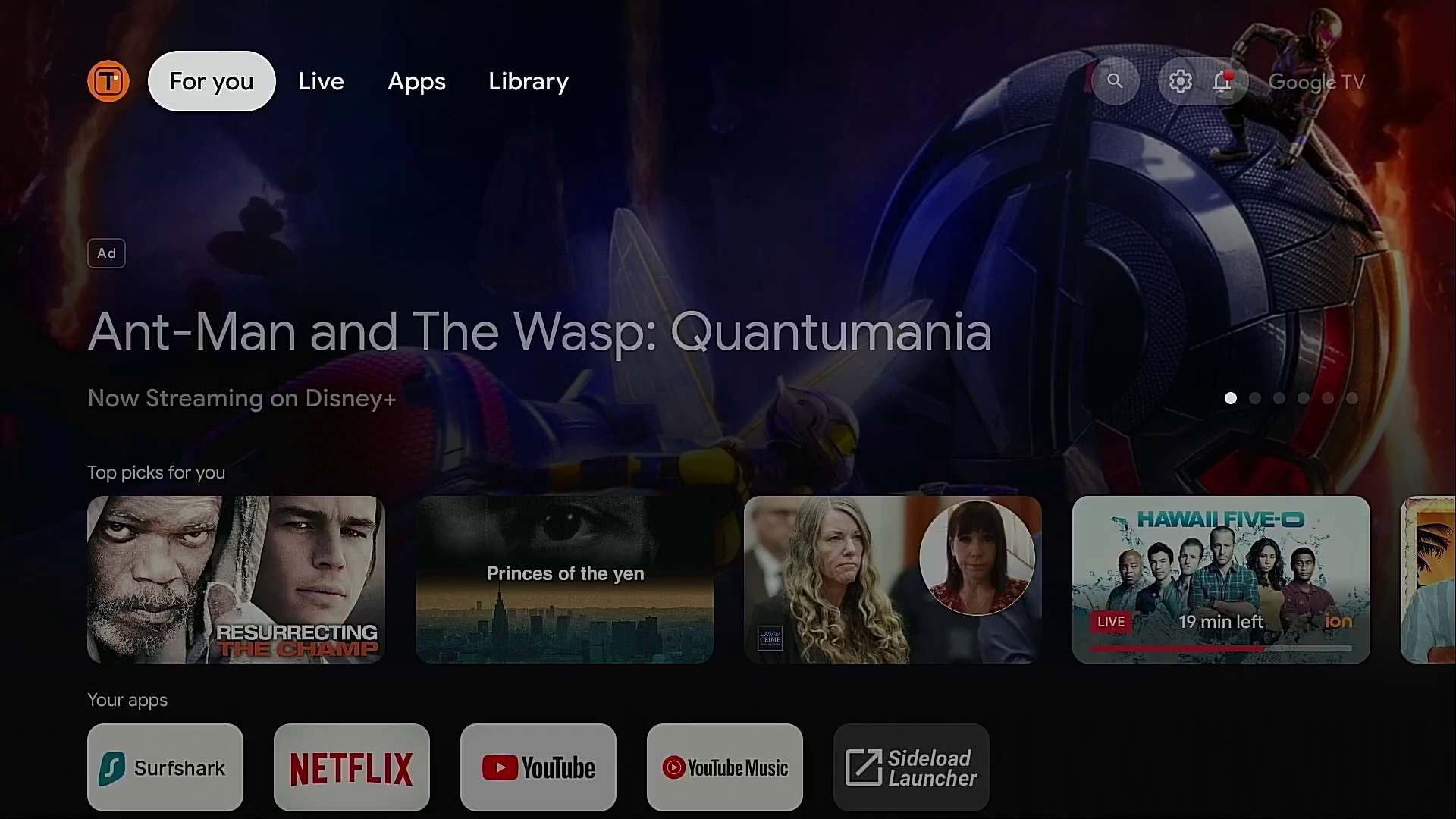
Step: Use Google Assistant to open the Google Play Store from the home screen
key(super)
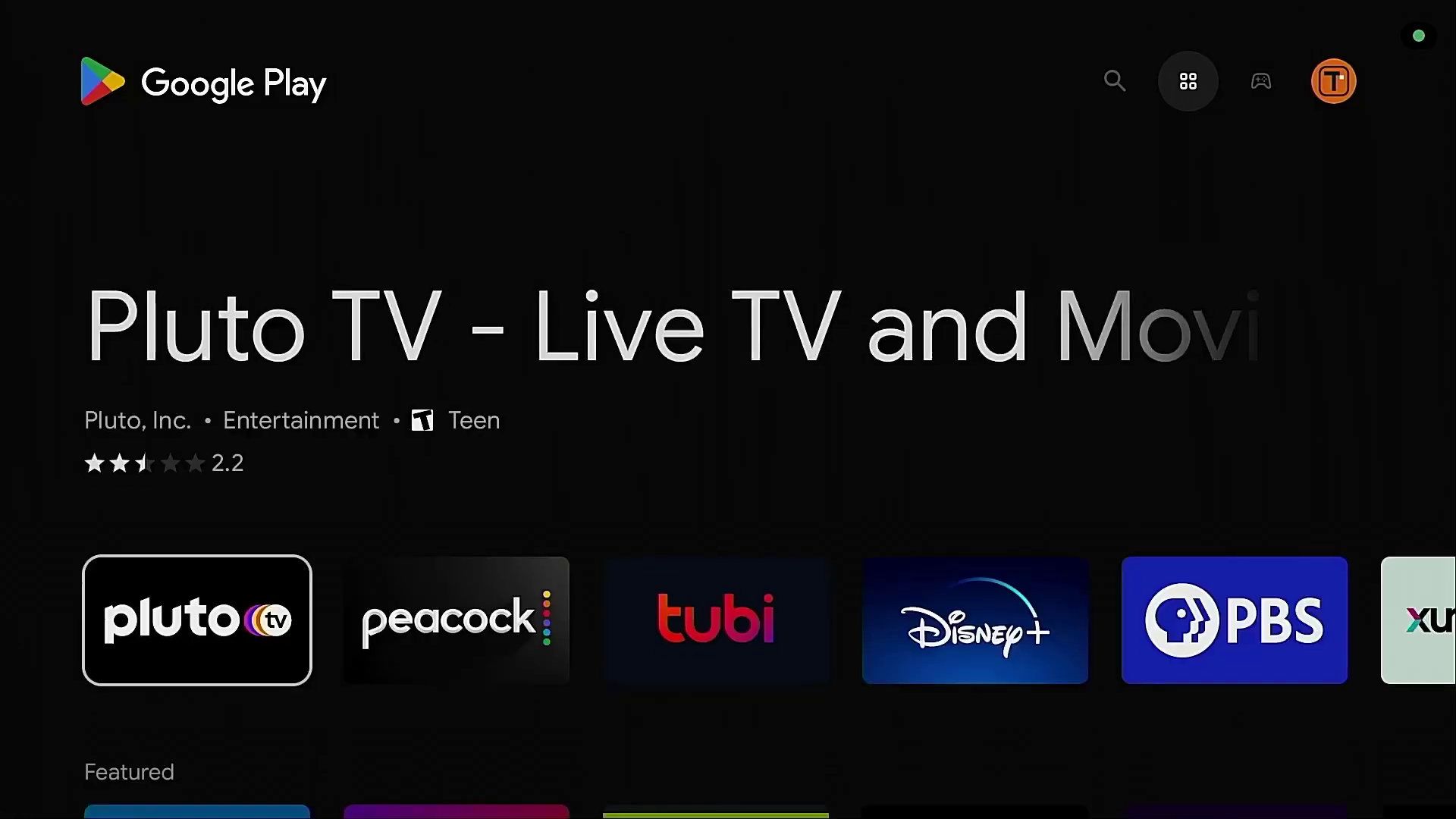
Step: Search the Play Store for 'Downloader by AFTVnews'
key(Left)
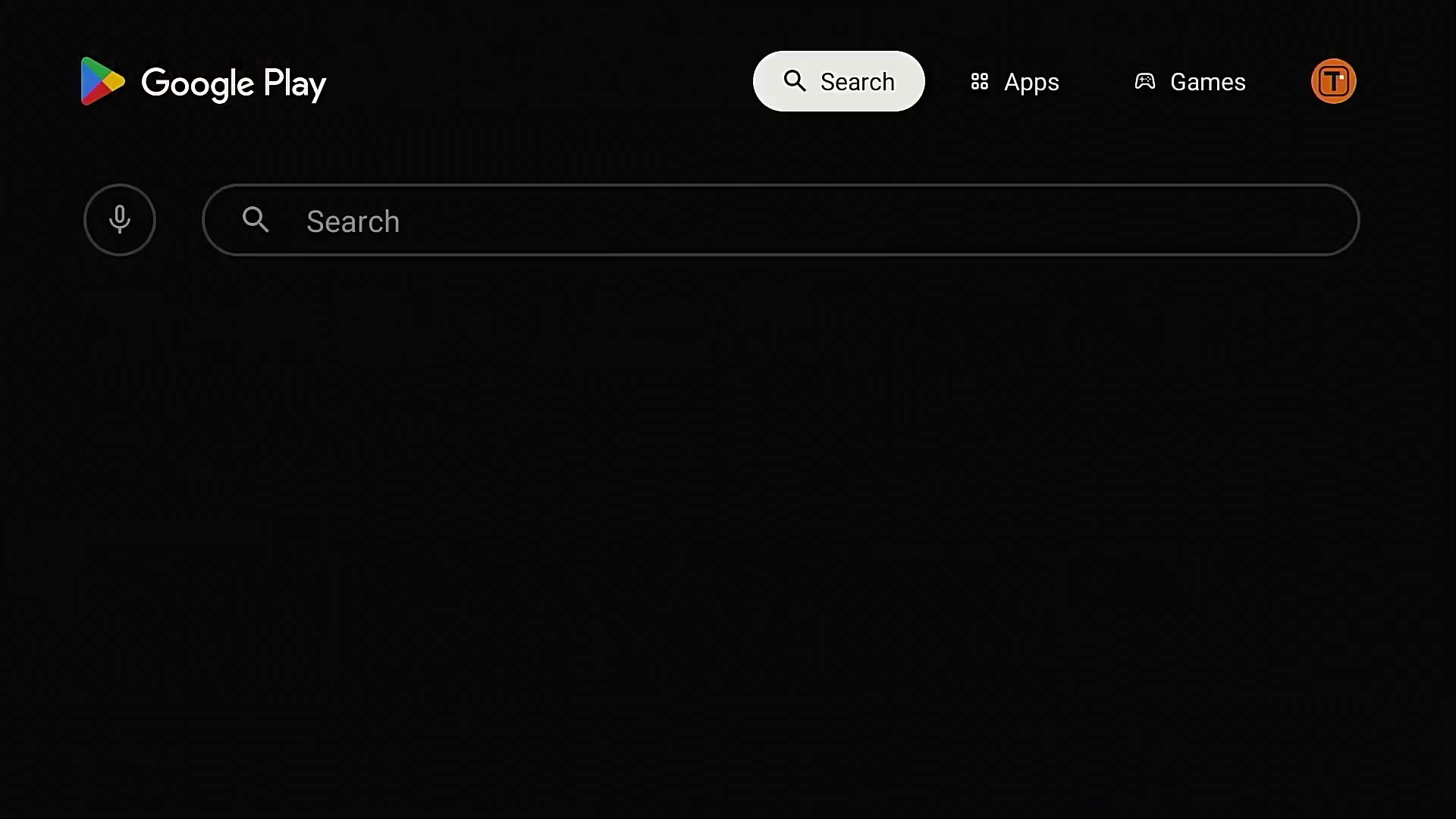
key(Down)
key(Right)
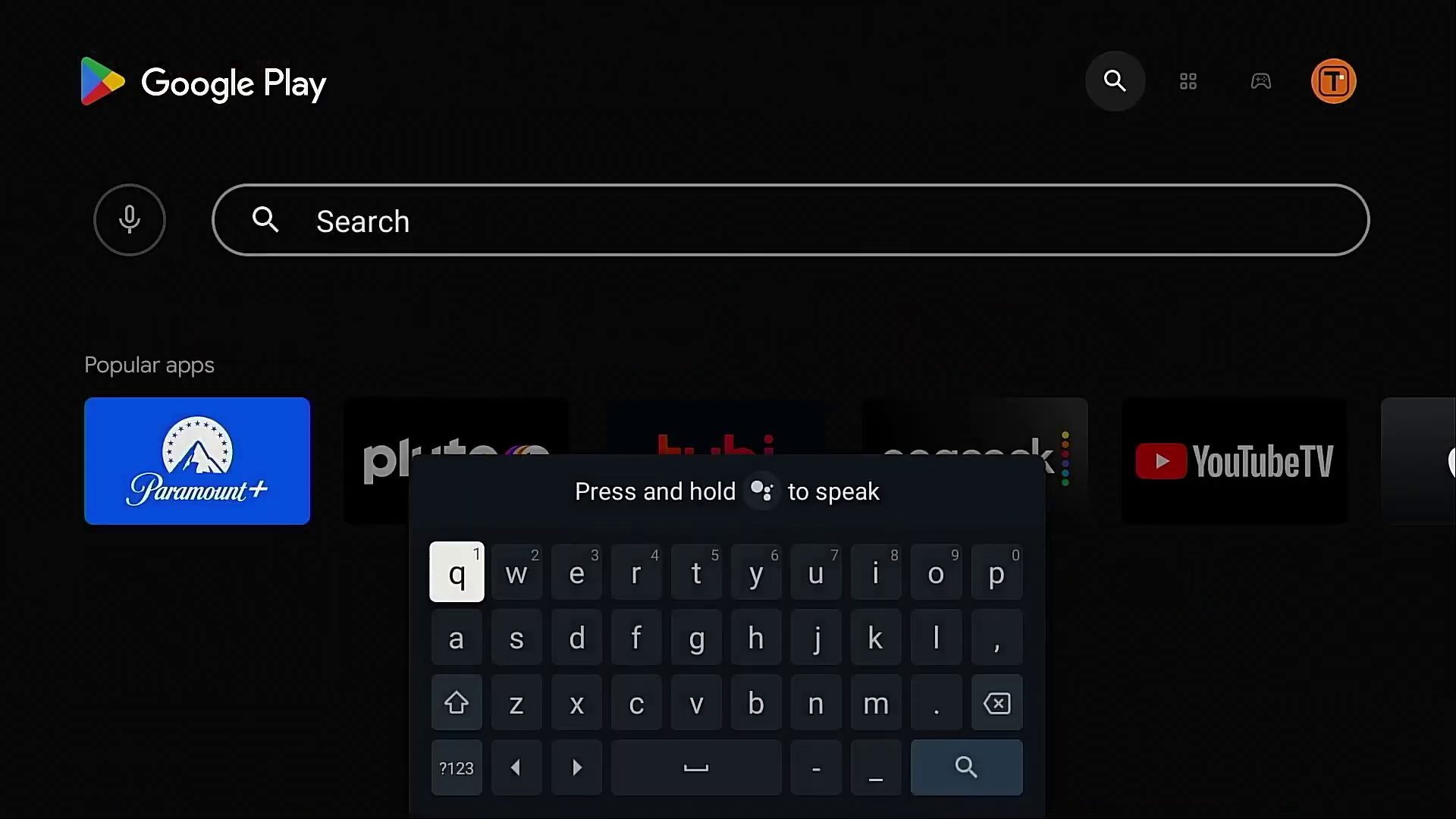
key(Down)
key(Right)
key(Right)
key(Return)
key(Up)
key(Right)
key(Right)
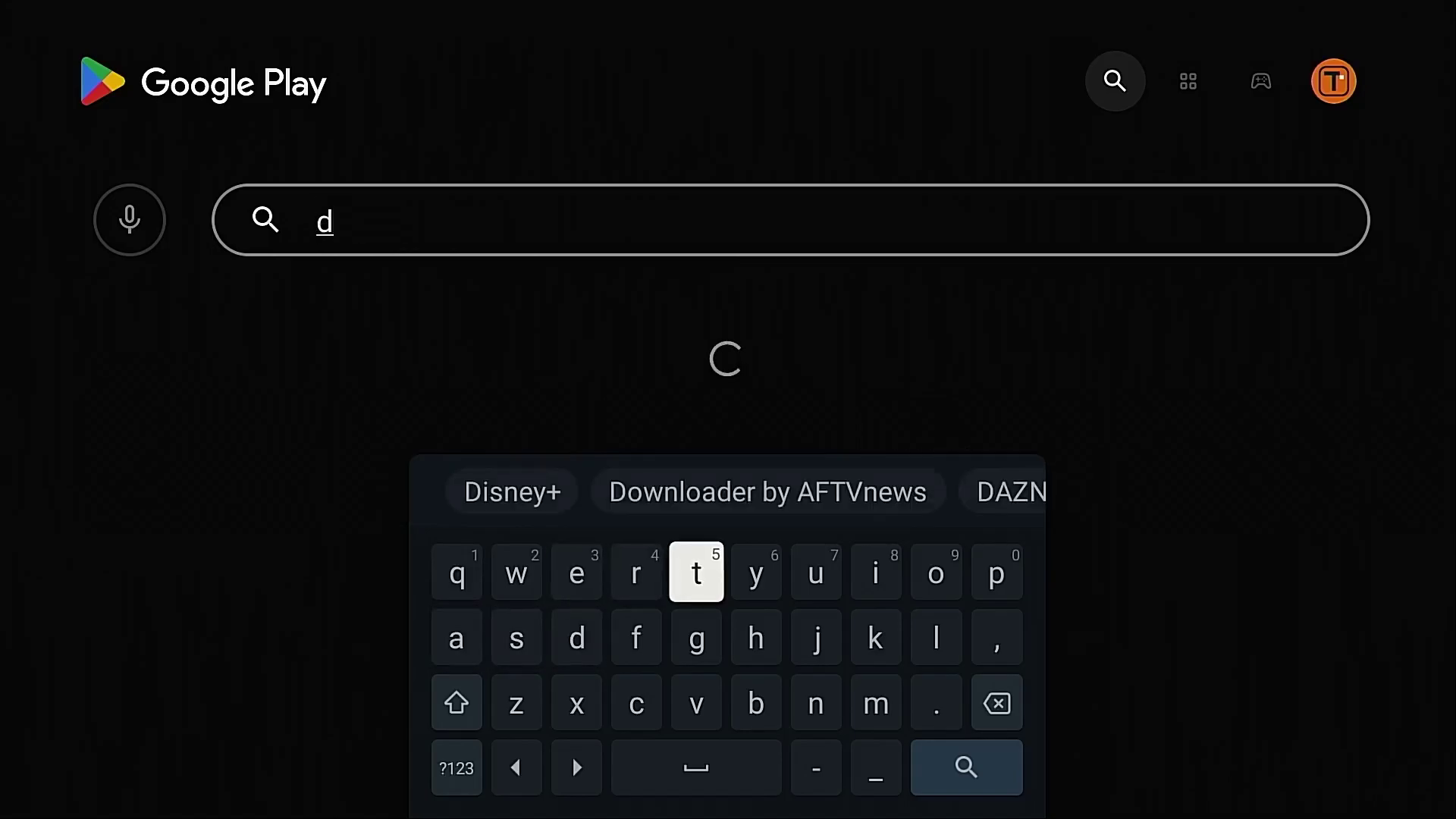
text(ownloader)
key(Left)
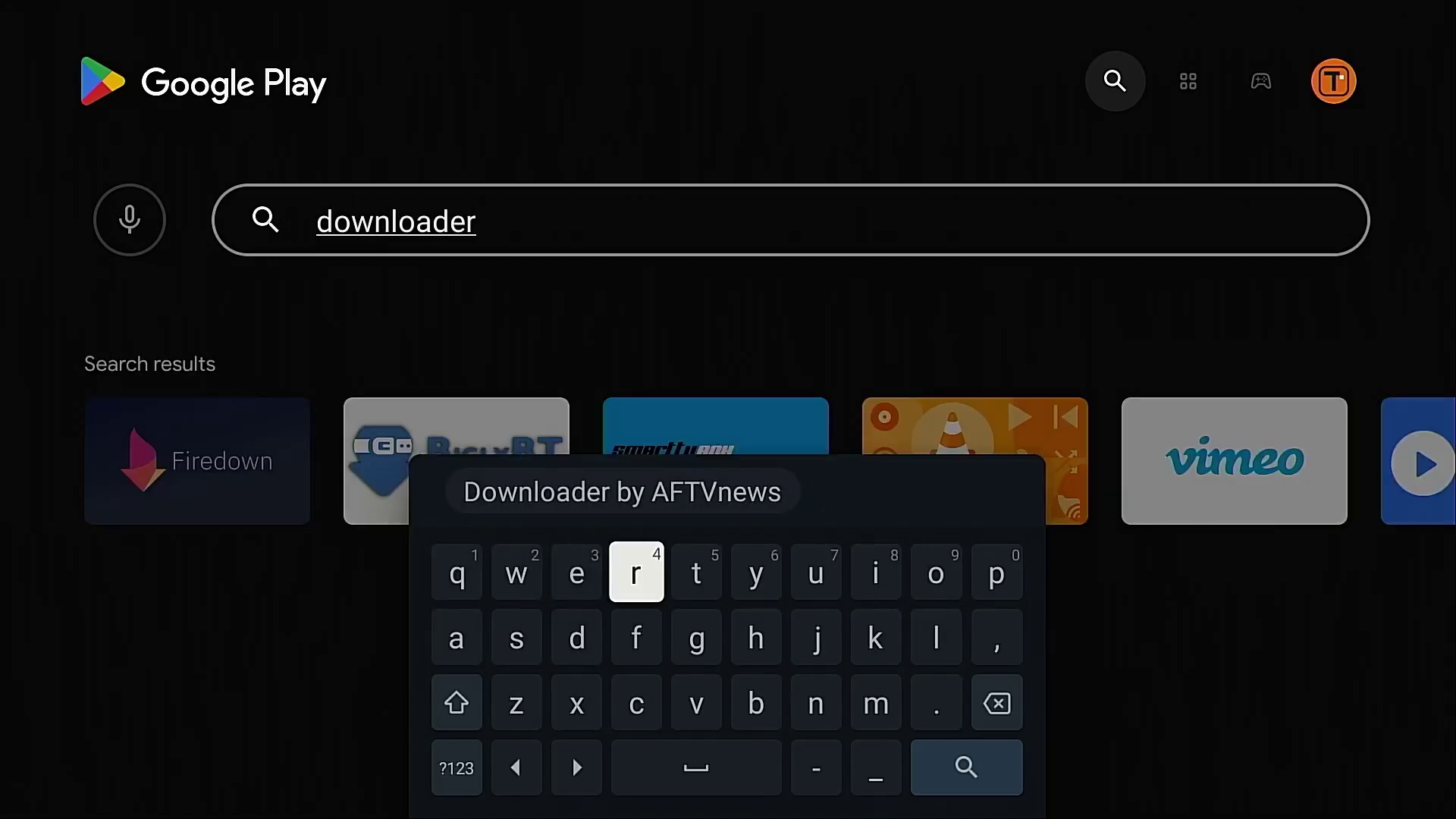
key(Up)
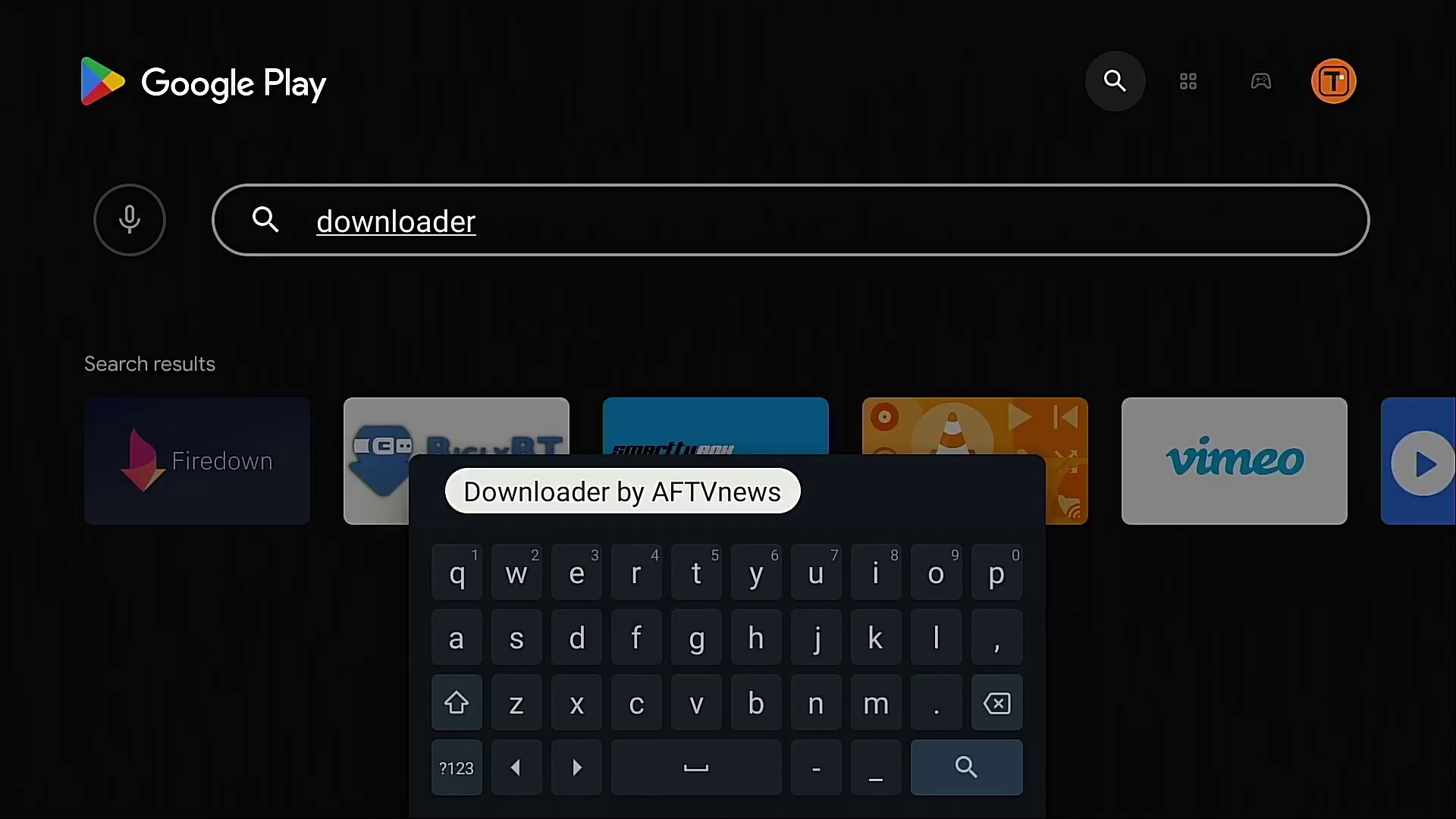
key(Return)
key(Return)
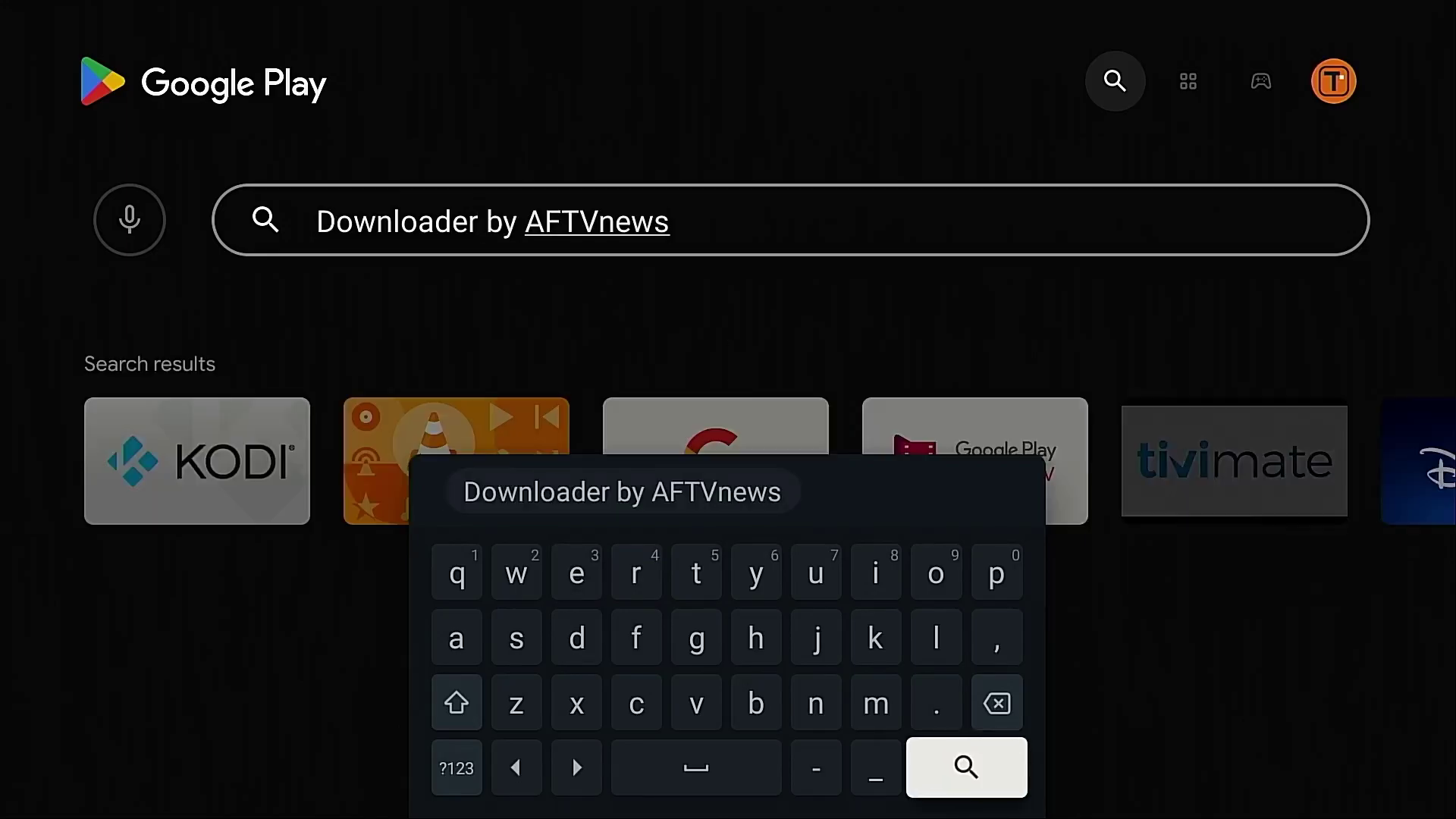
key(Right)
key(Right)
key(Right)
key(Right)
key(Right)
key(Right)
key(Right)
key(Right)
key(Right)
key(Right)
key(Right)
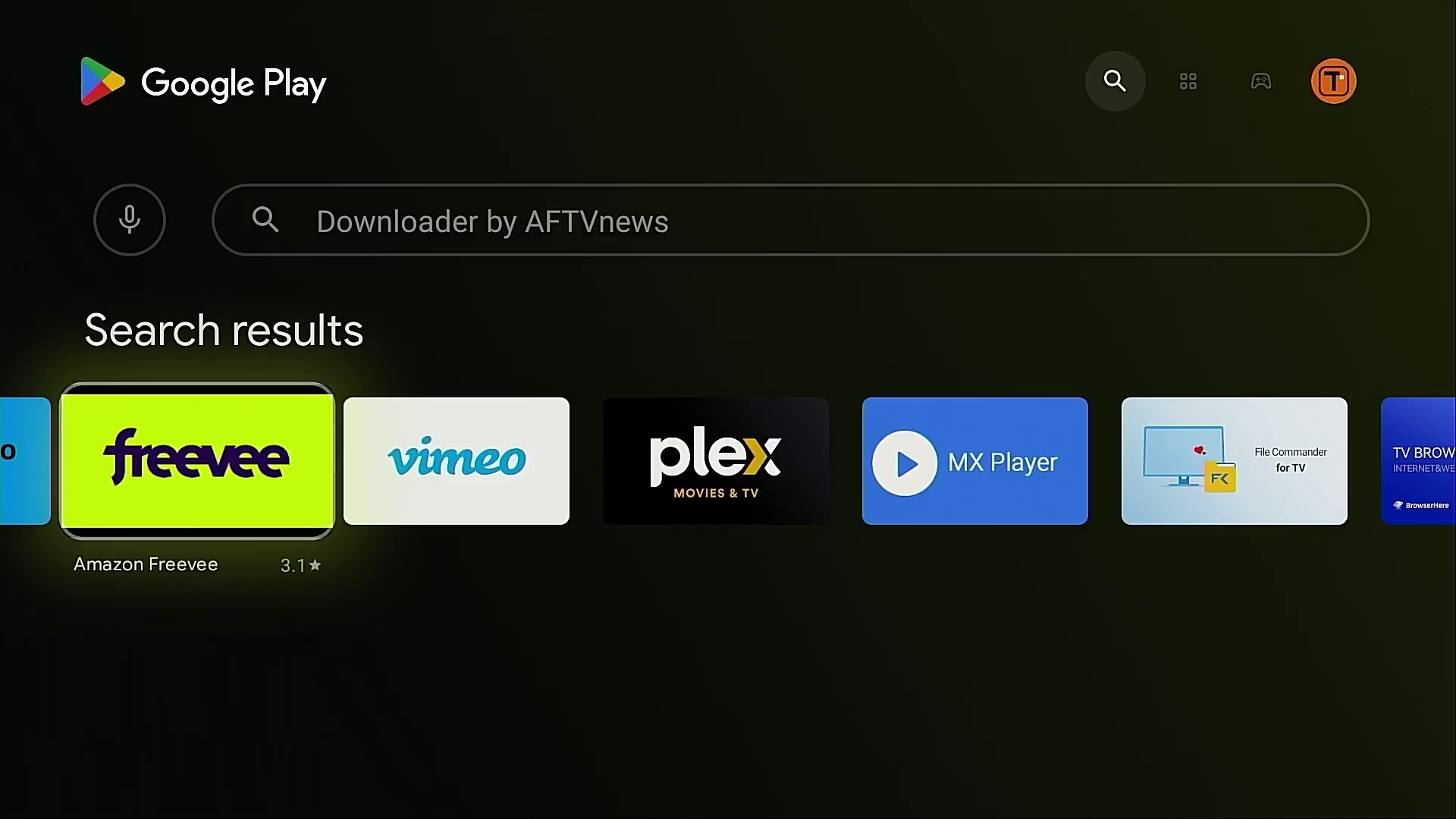
Step: Clear the search and start spelling 'jiopages' on the on-screen keyboard
key(Escape)
key(Up)
key(Left)
Step: Finish the 'jiopages' search, open its app page and launch JioPages
key(Left)
key(Left)
key(Return)
key(Up)
key(Right)
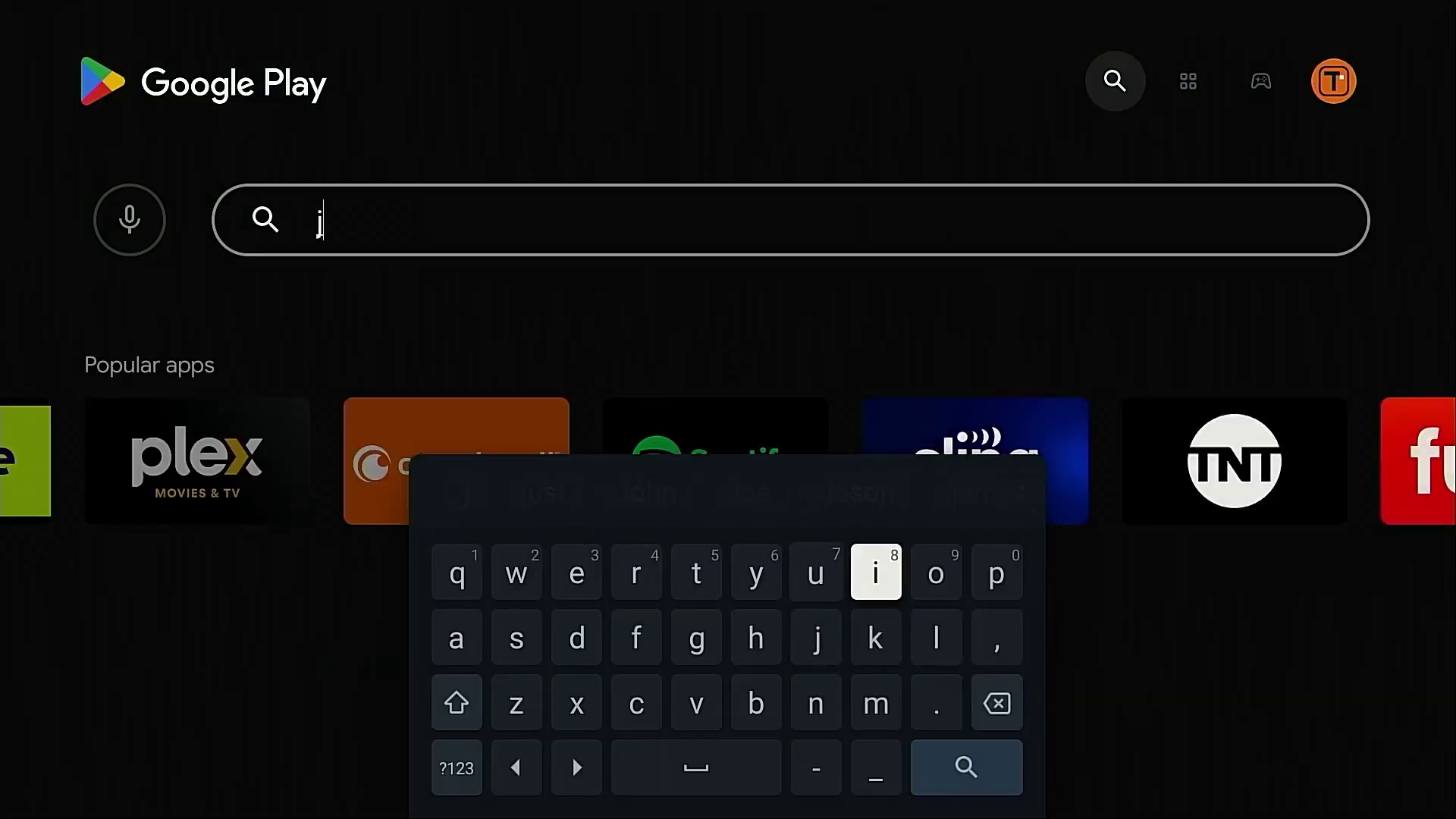
key(Return)
key(Right)
key(Return)
key(Right)
key(Return)
key(Left)
key(Left)
key(Left)
key(Left)
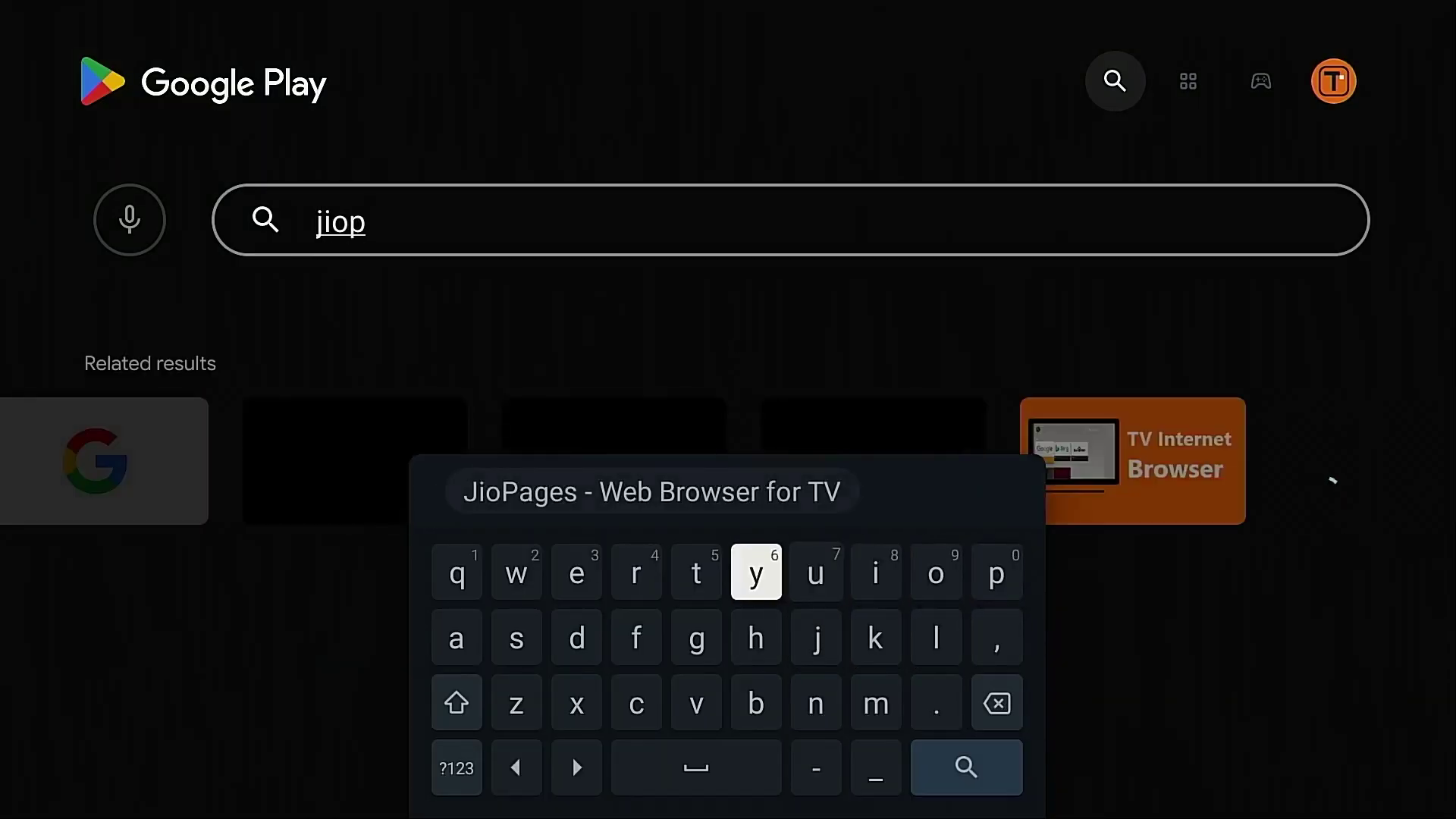
key(Left)
key(Left)
key(Left)
text(ages)
key(Return)
key(Return)
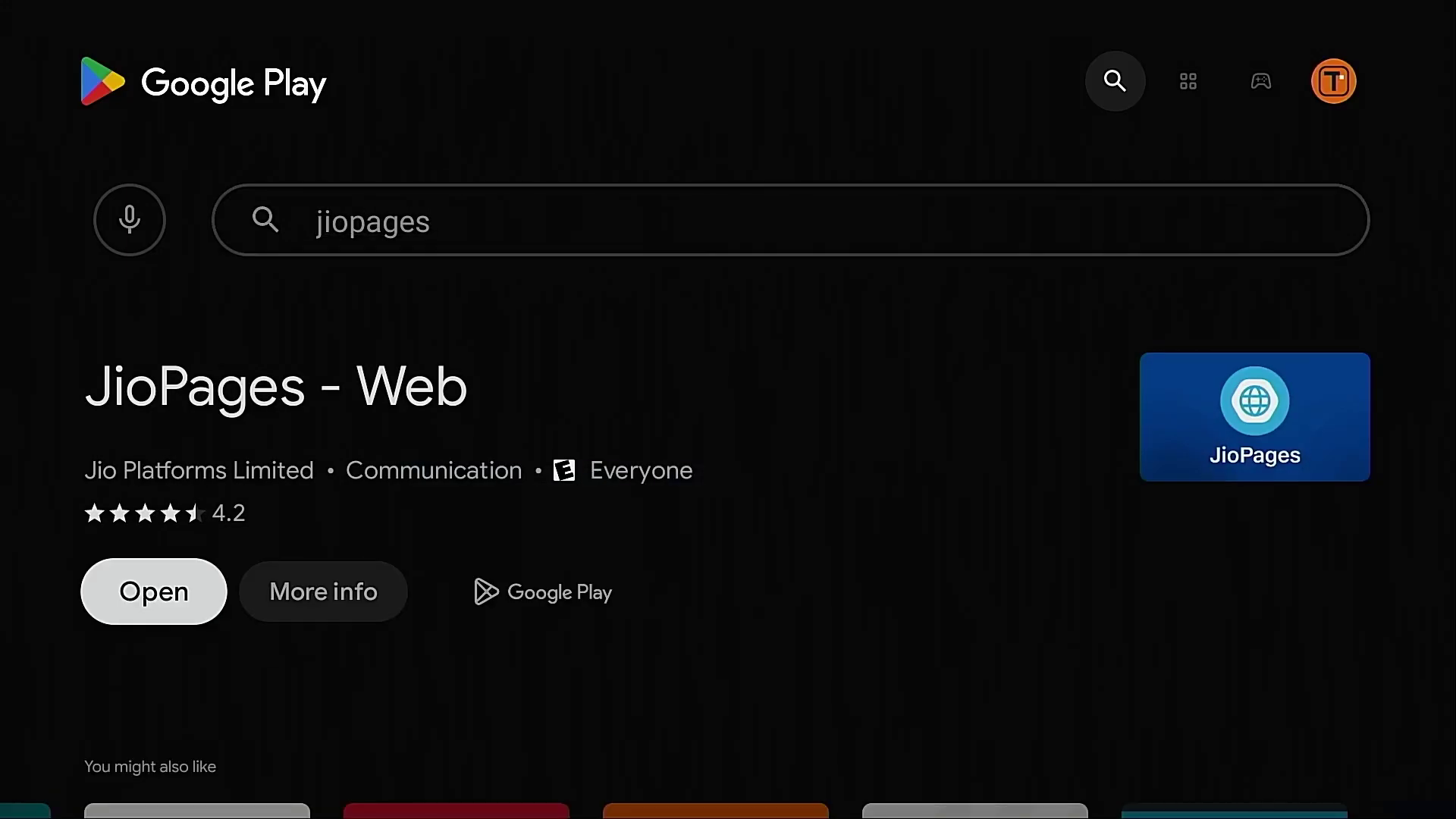
key(Return)
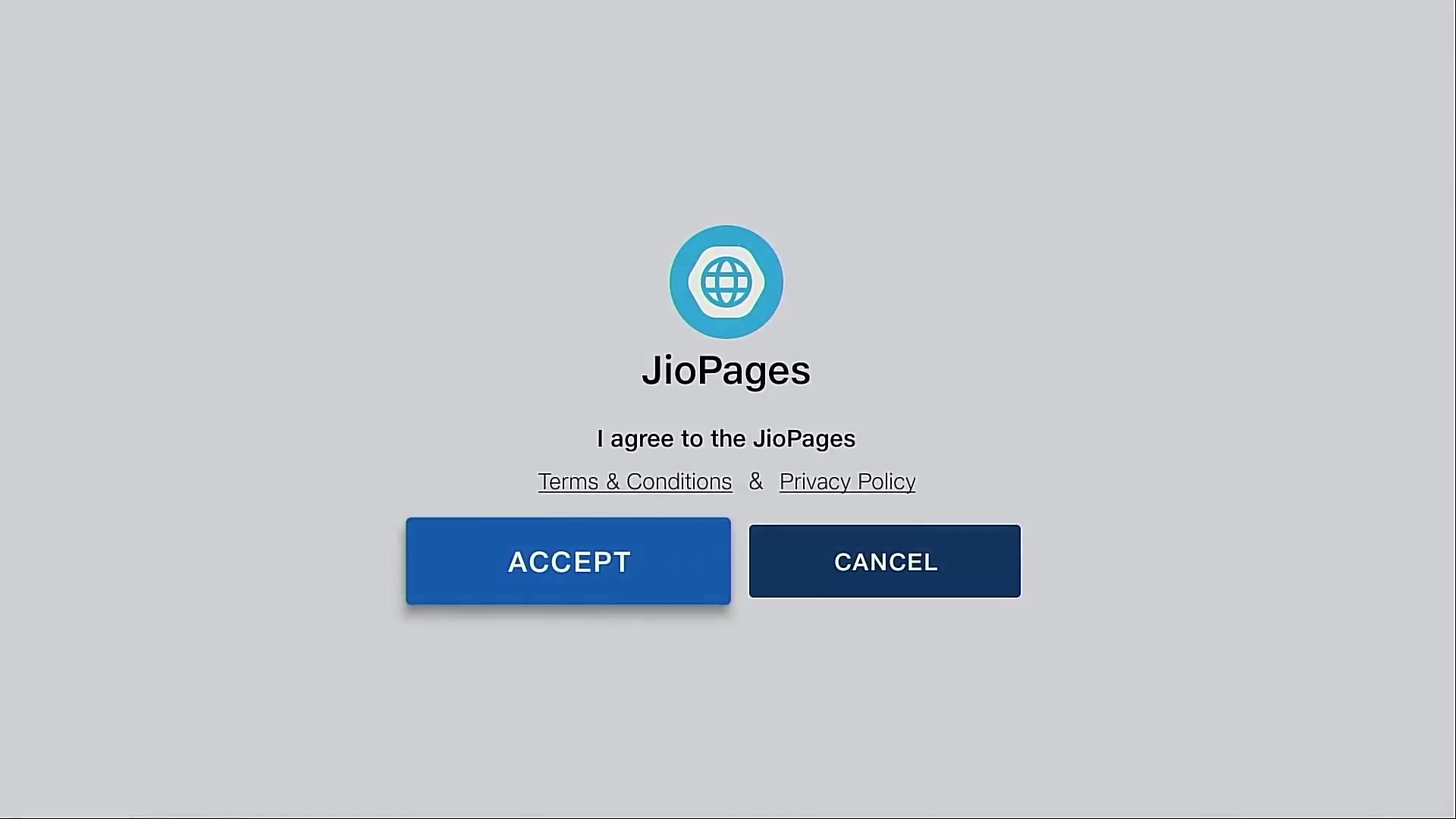
Step: Accept the JioPages terms, choose Standard Mode, and move focus to the address bar
key(Return)
key(Return)
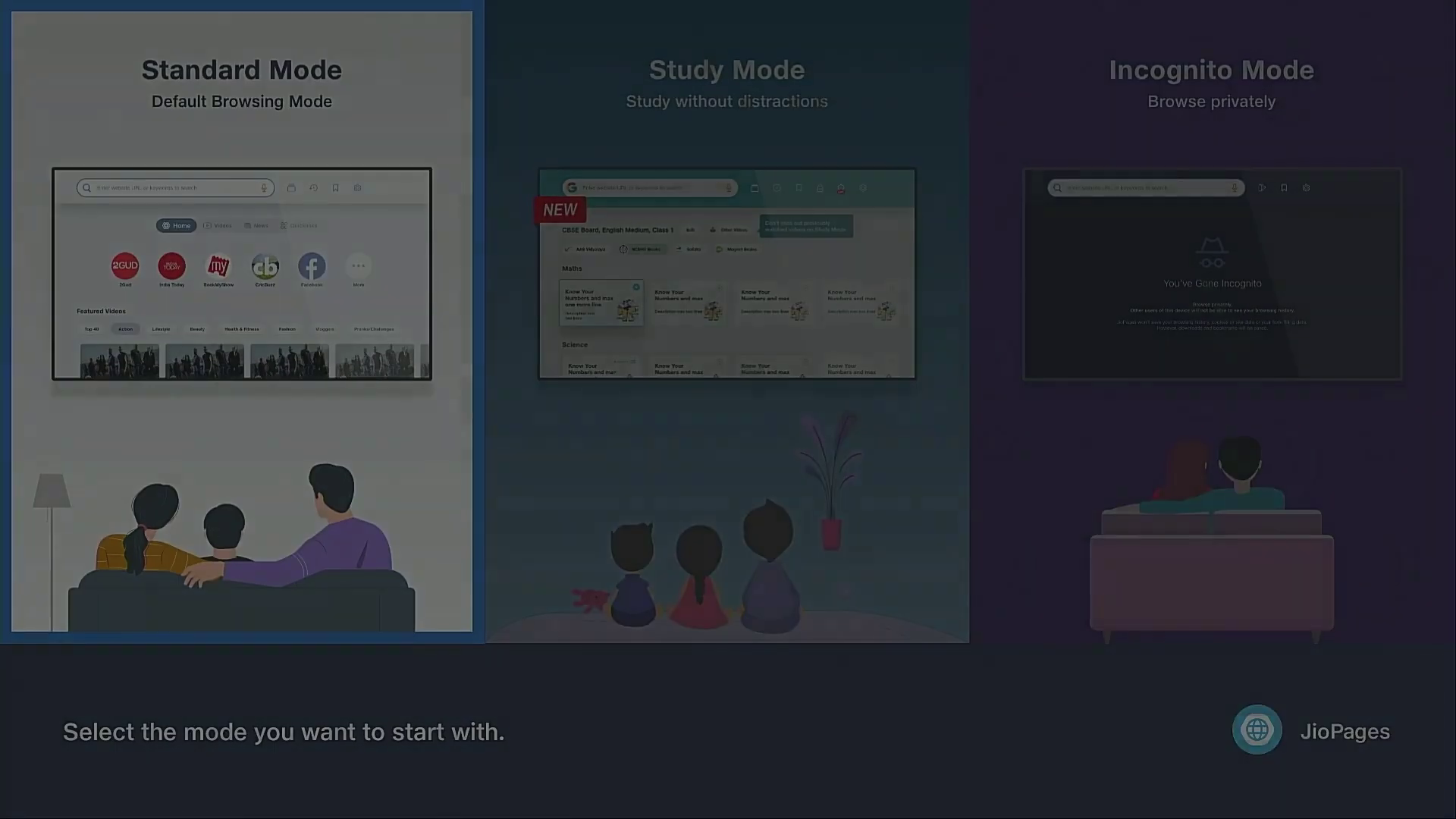
key(Return)
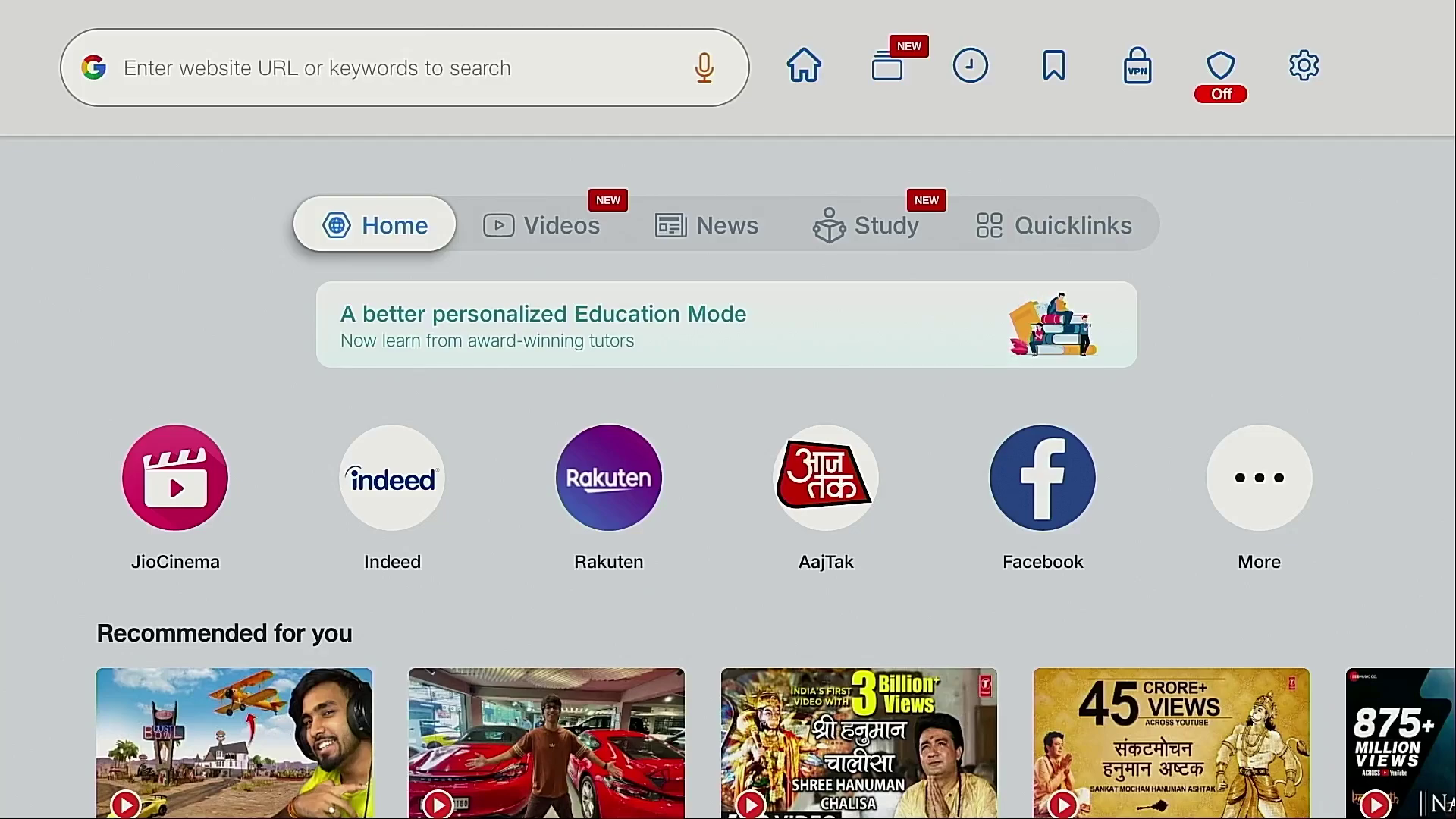
key(Up)
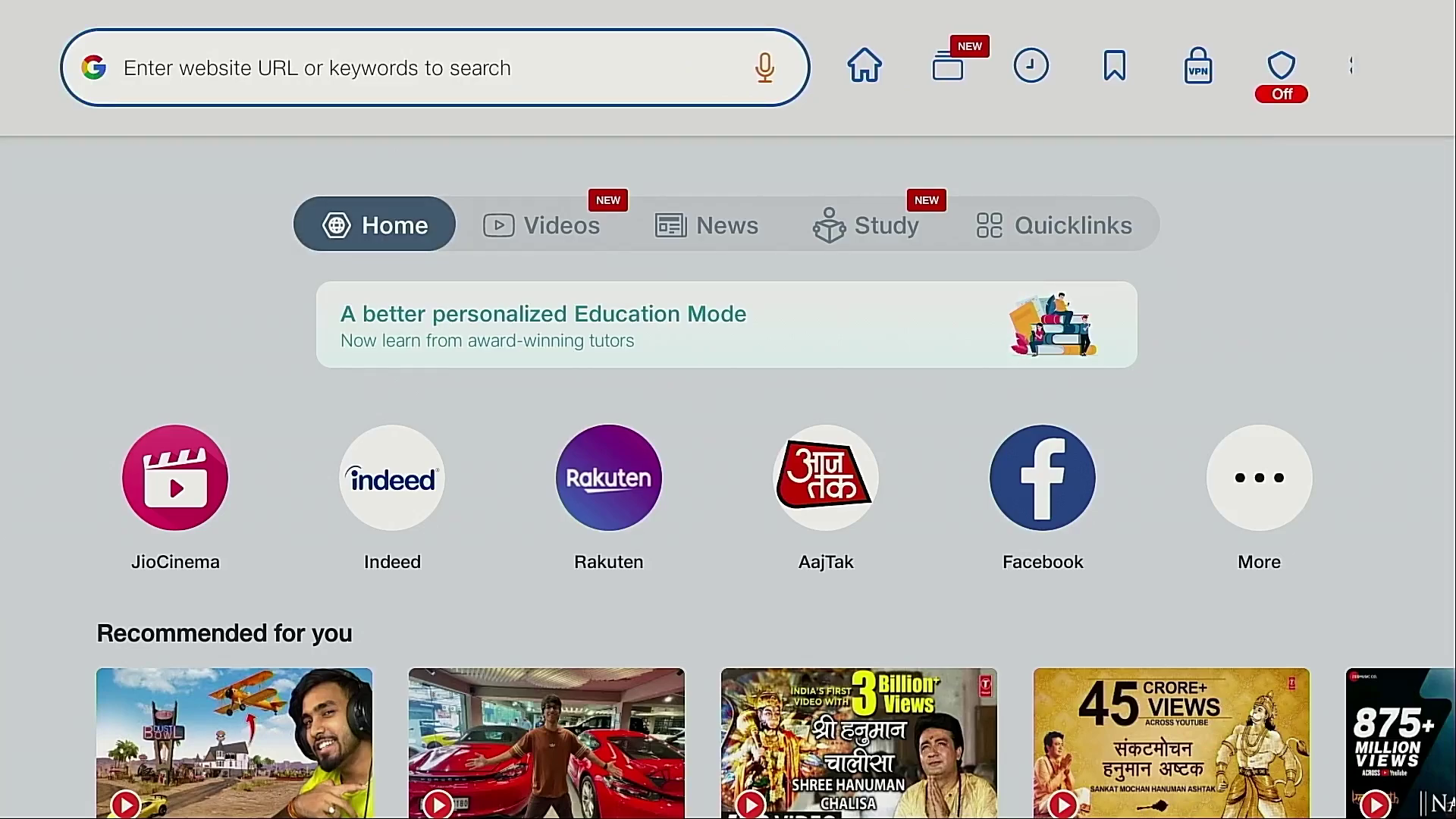
Step: Enter 'troypoint.com/' in the JioPages address bar
key(Return)
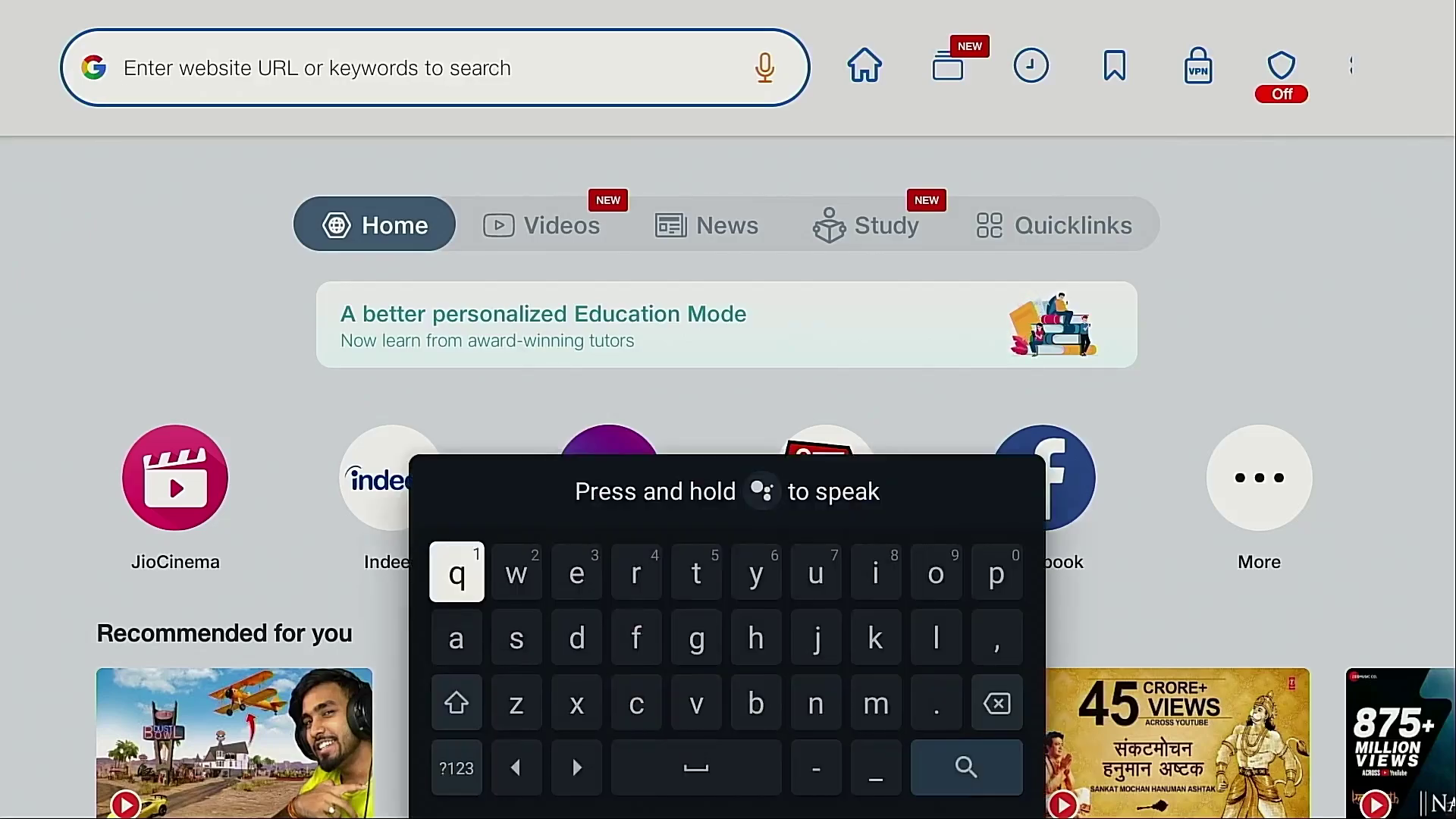
key(Left)
key(Left)
key(Left)
key(Left)
key(Left)
key(Left)
key(Return)
key(Left)
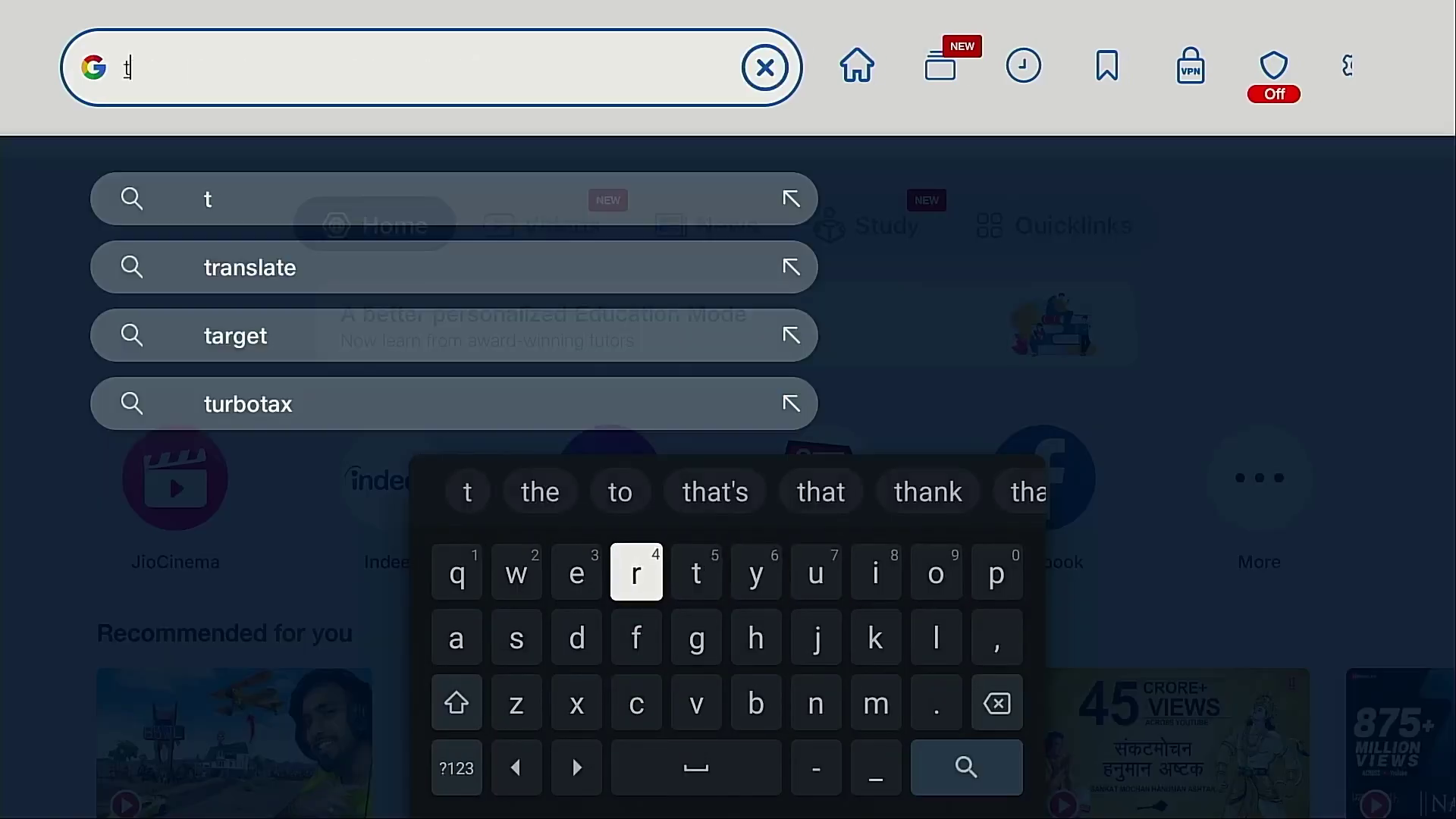
key(Return)
key(Right)
key(Right)
key(Right)
Step: Add the Toolbox path to the address and load the TroyPoint Toolbox page
key(Right)
key(Right)
key(Right)
key(Up)
key(Left)
key(Left)
key(Left)
key(Return)
key(Down)
key(Left)
key(Left)
key(Left)
key(Return)
key(Up)
key(Up)
key(Right)
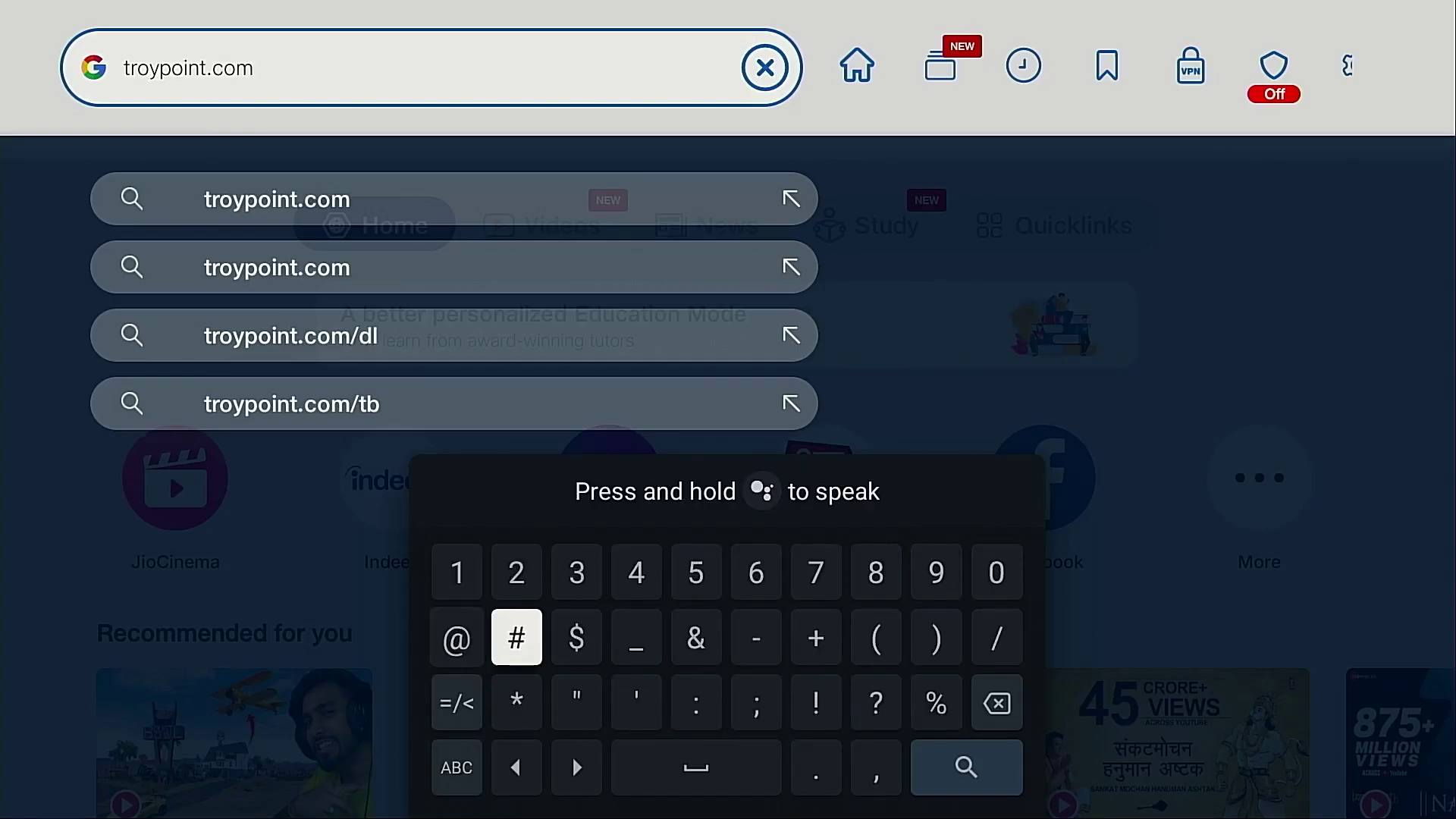
key(Right)
key(Right)
key(Right)
key(Right)
key(Right)
key(Right)
key(Right)
key(Right)
key(Return)
key(Return)
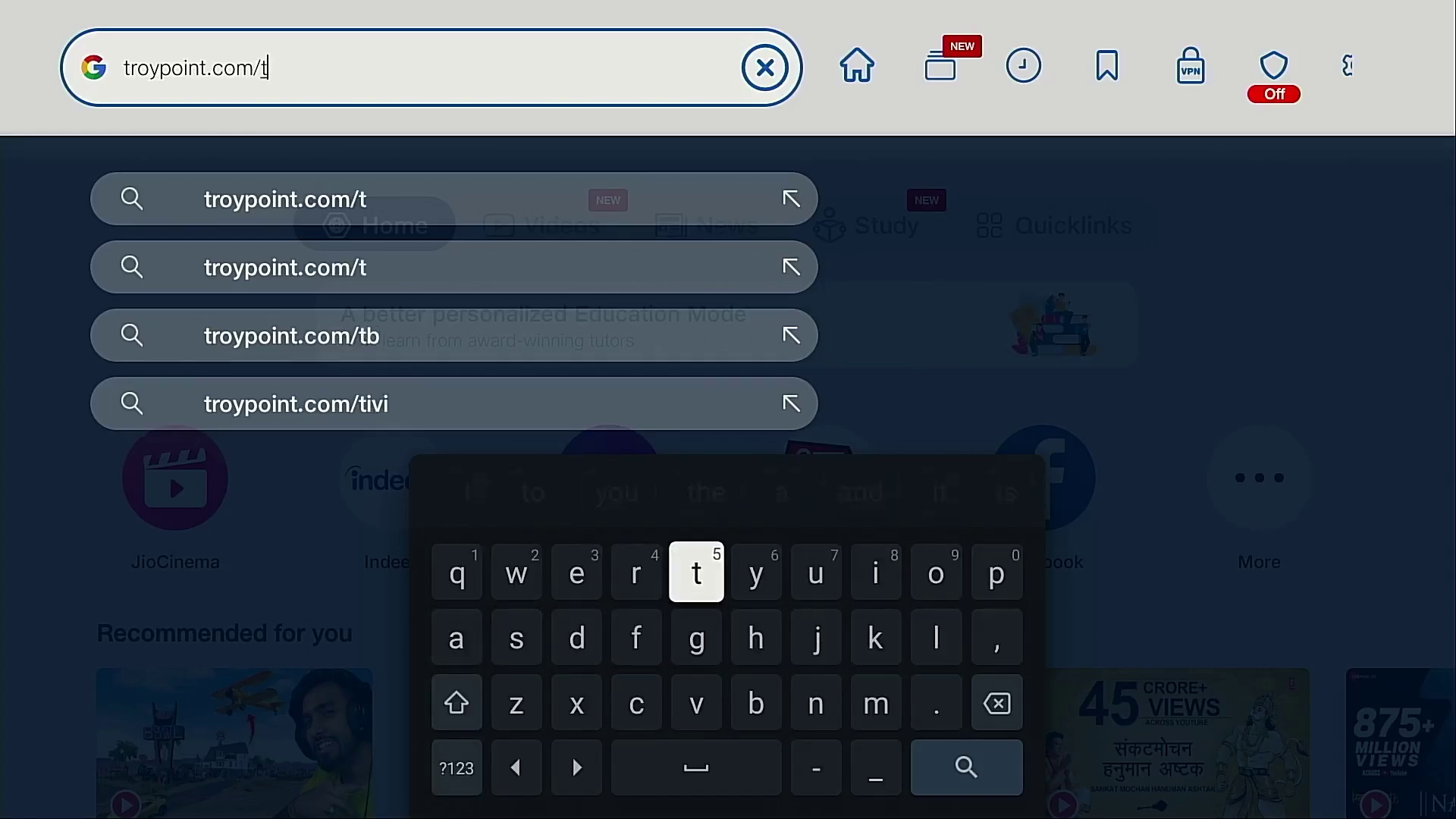
key(Down)
key(Down)
key(Right)
key(Return)
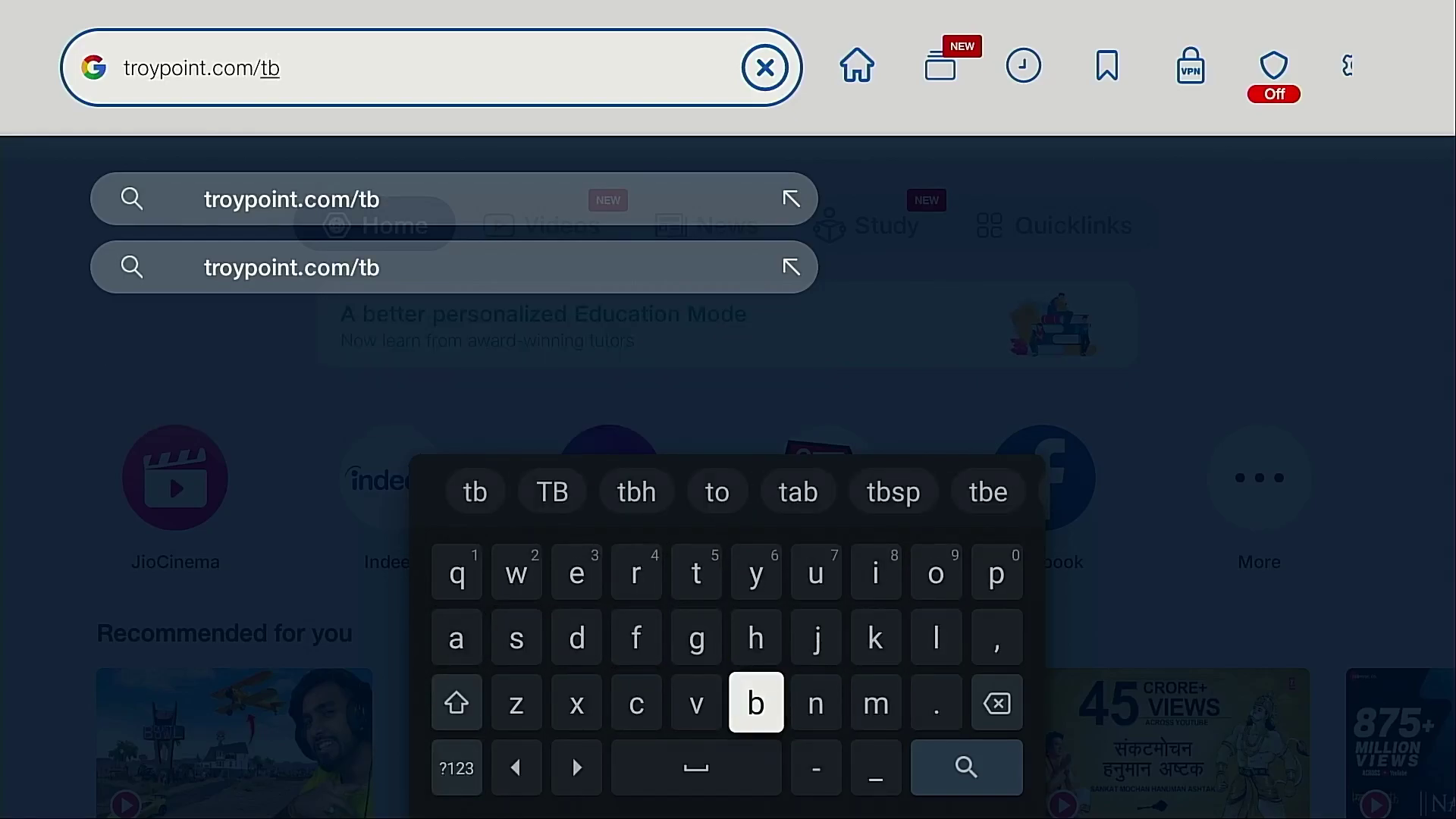
key(Right)
key(Right)
key(Down)
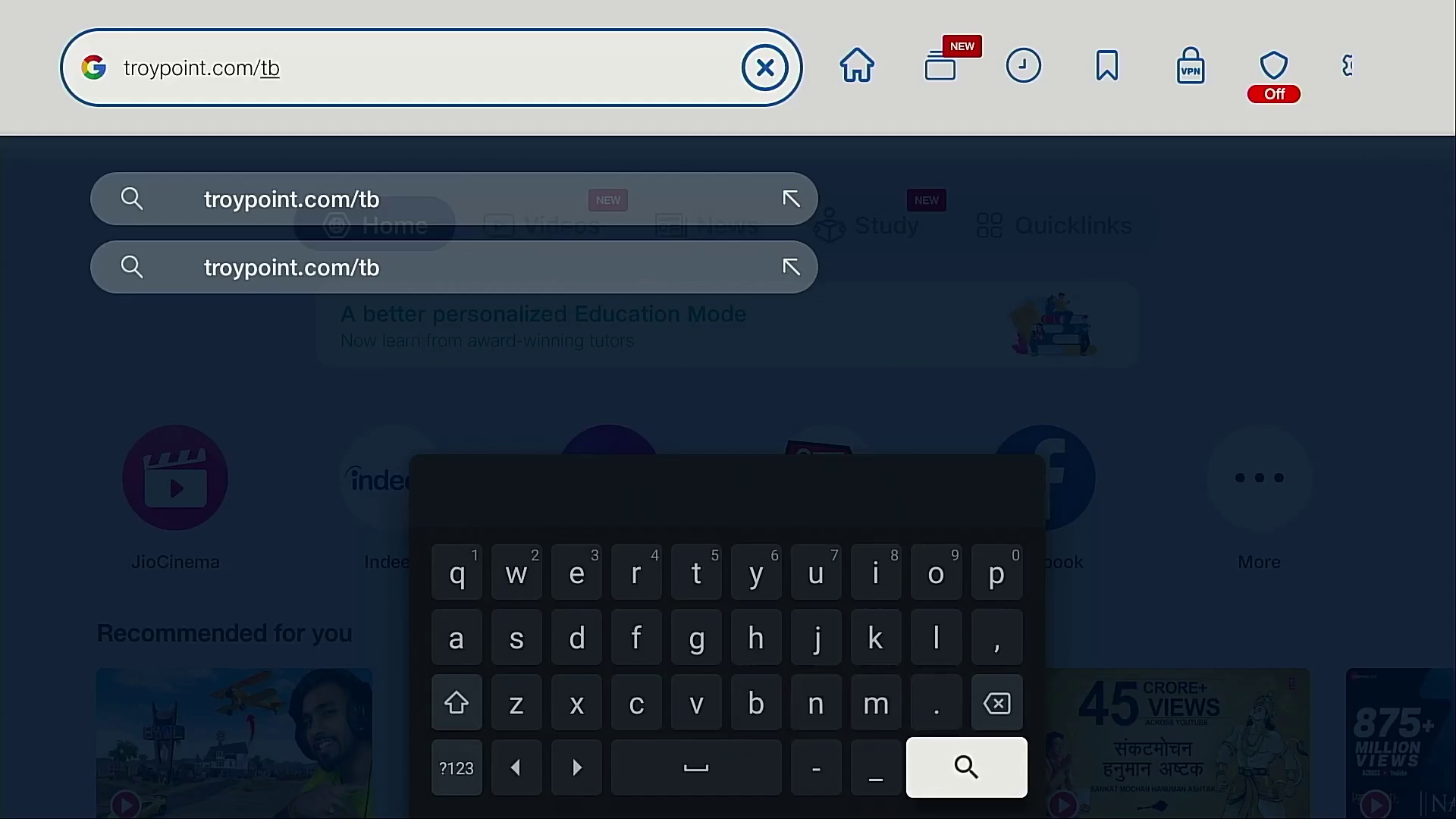
key(Return)
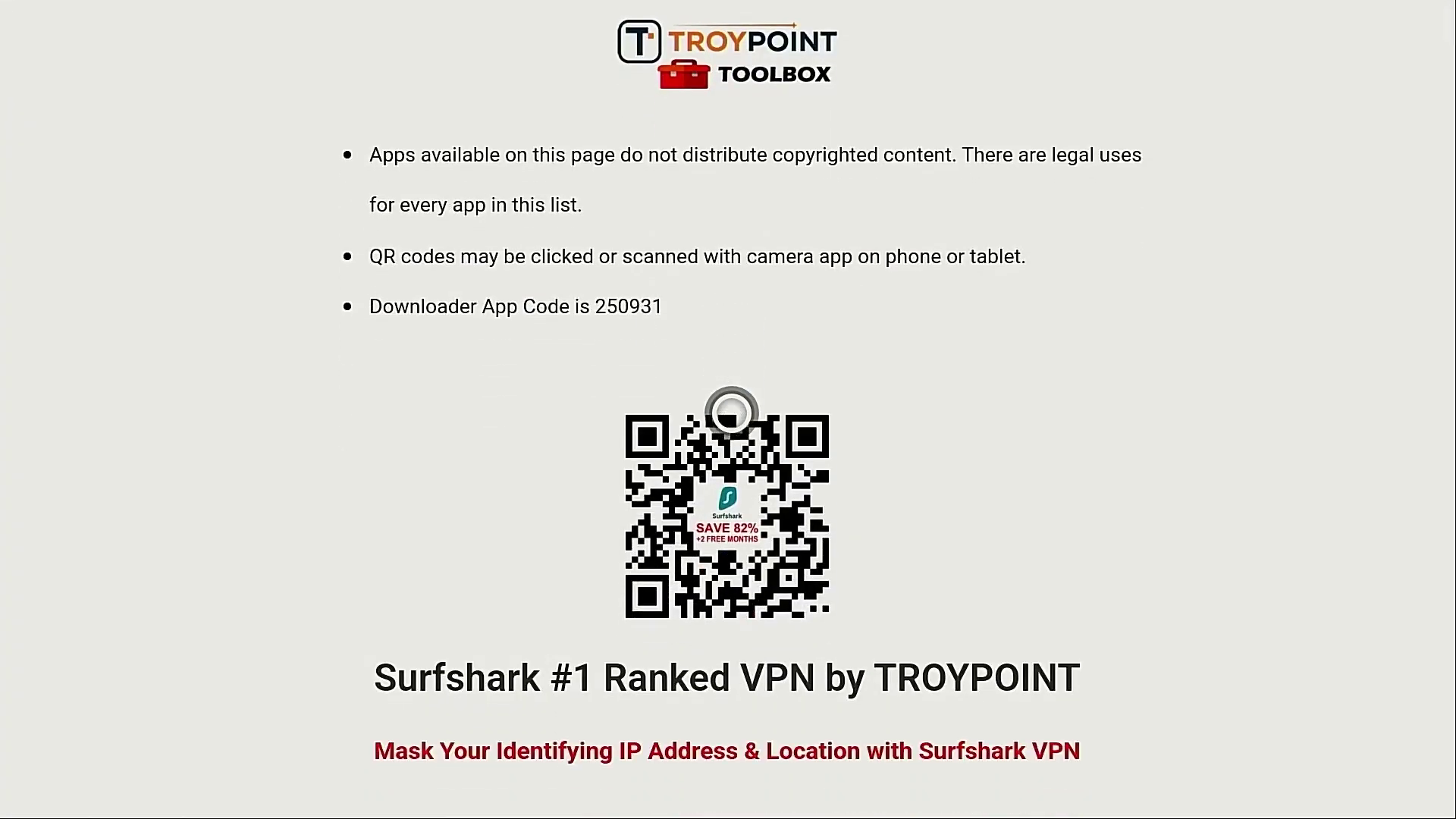
Step: Download the Downloader [1.4.4].apk despite the warning and open the downloaded file
scroll(807, 806, down, 6)
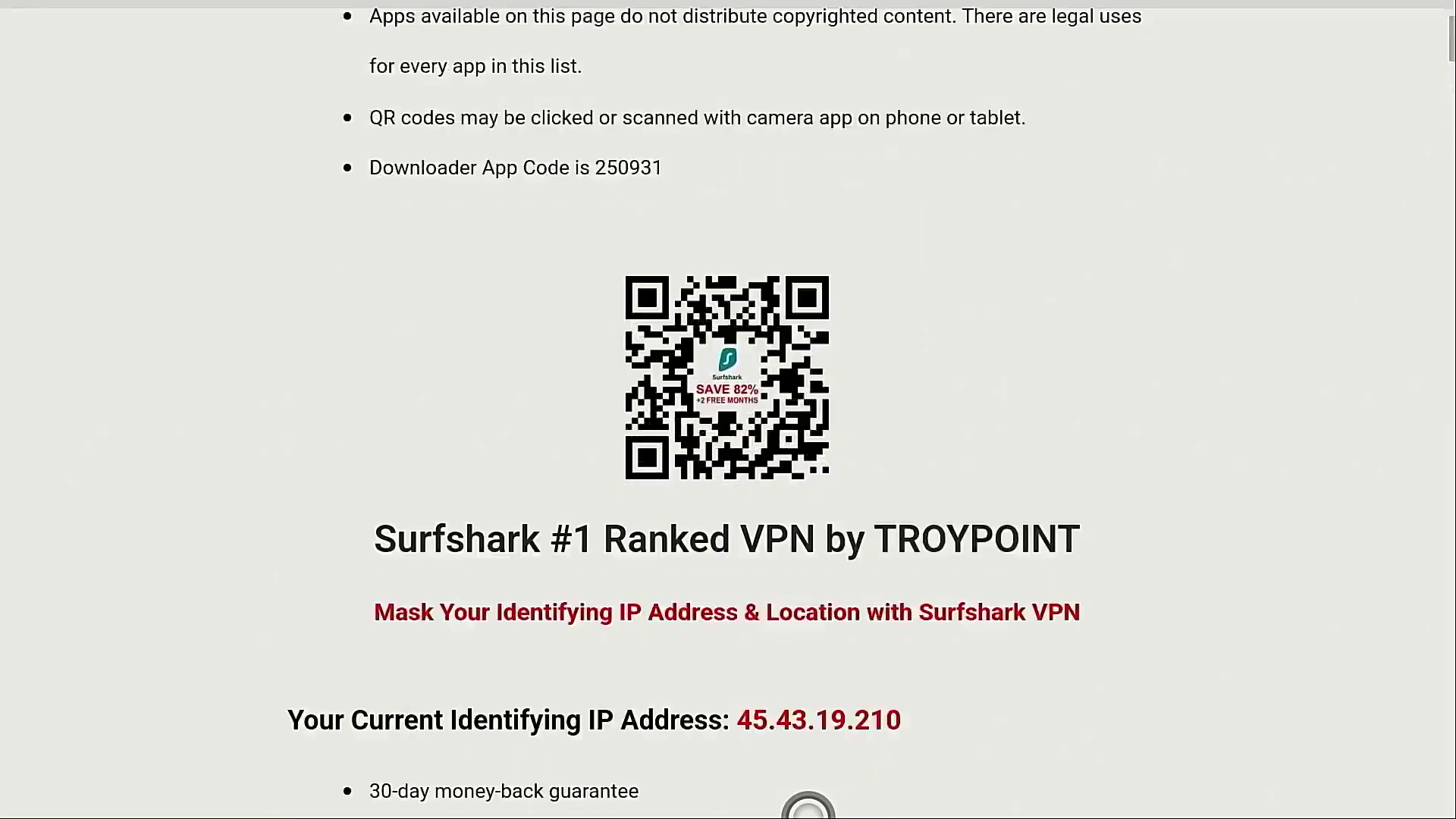
scroll(808, 806, down, 10)
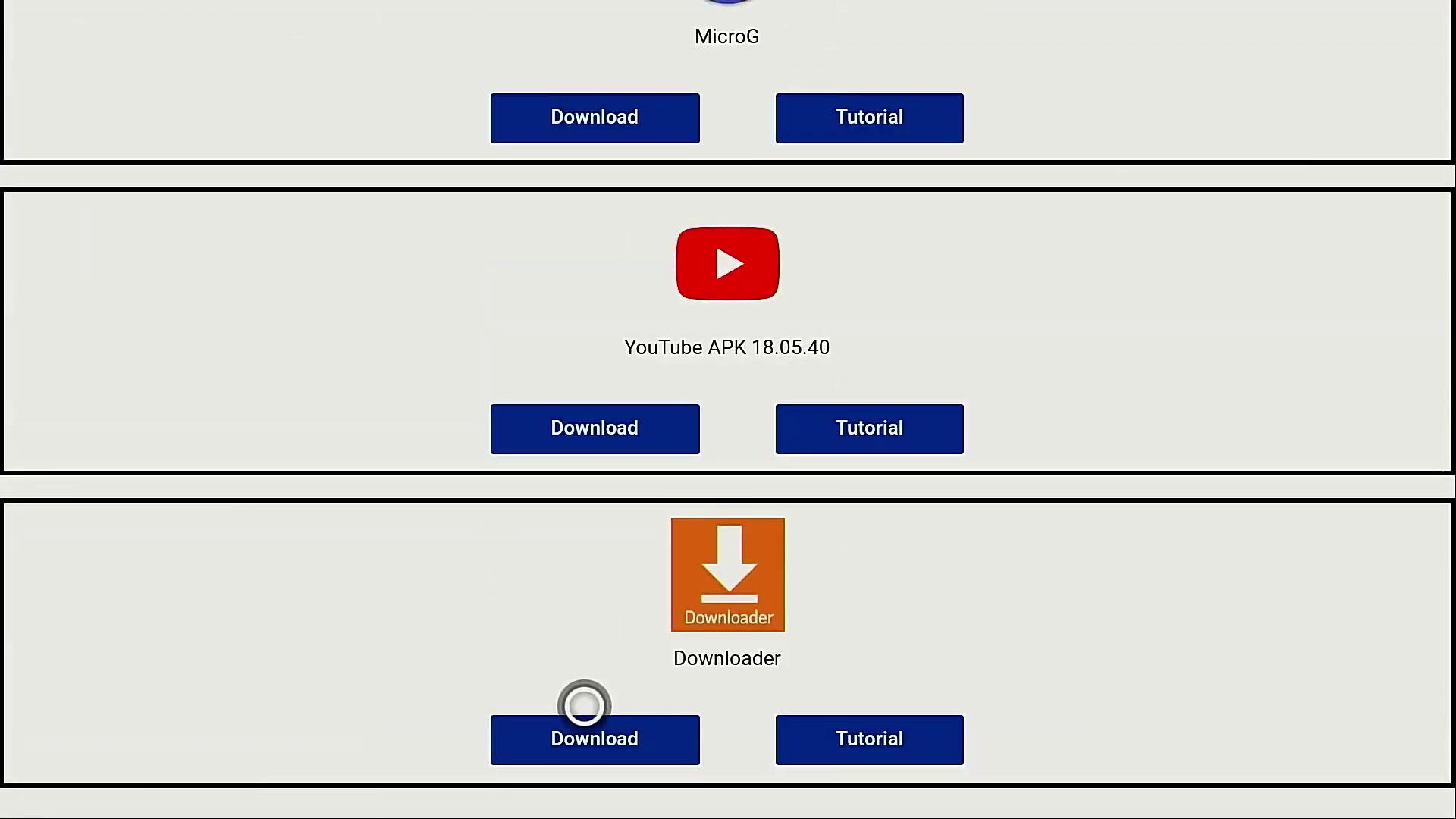
click(585, 711)
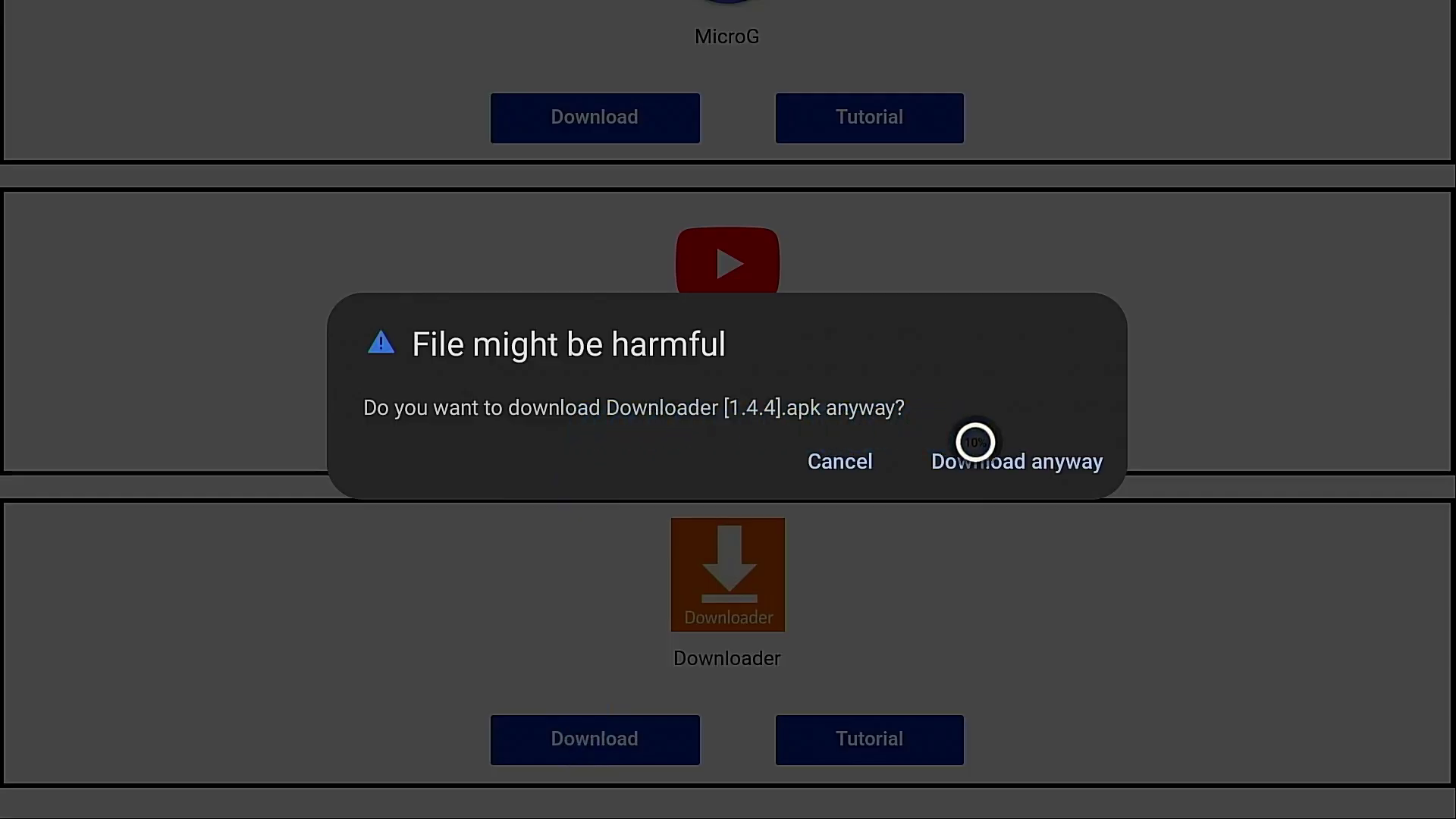
click(975, 464)
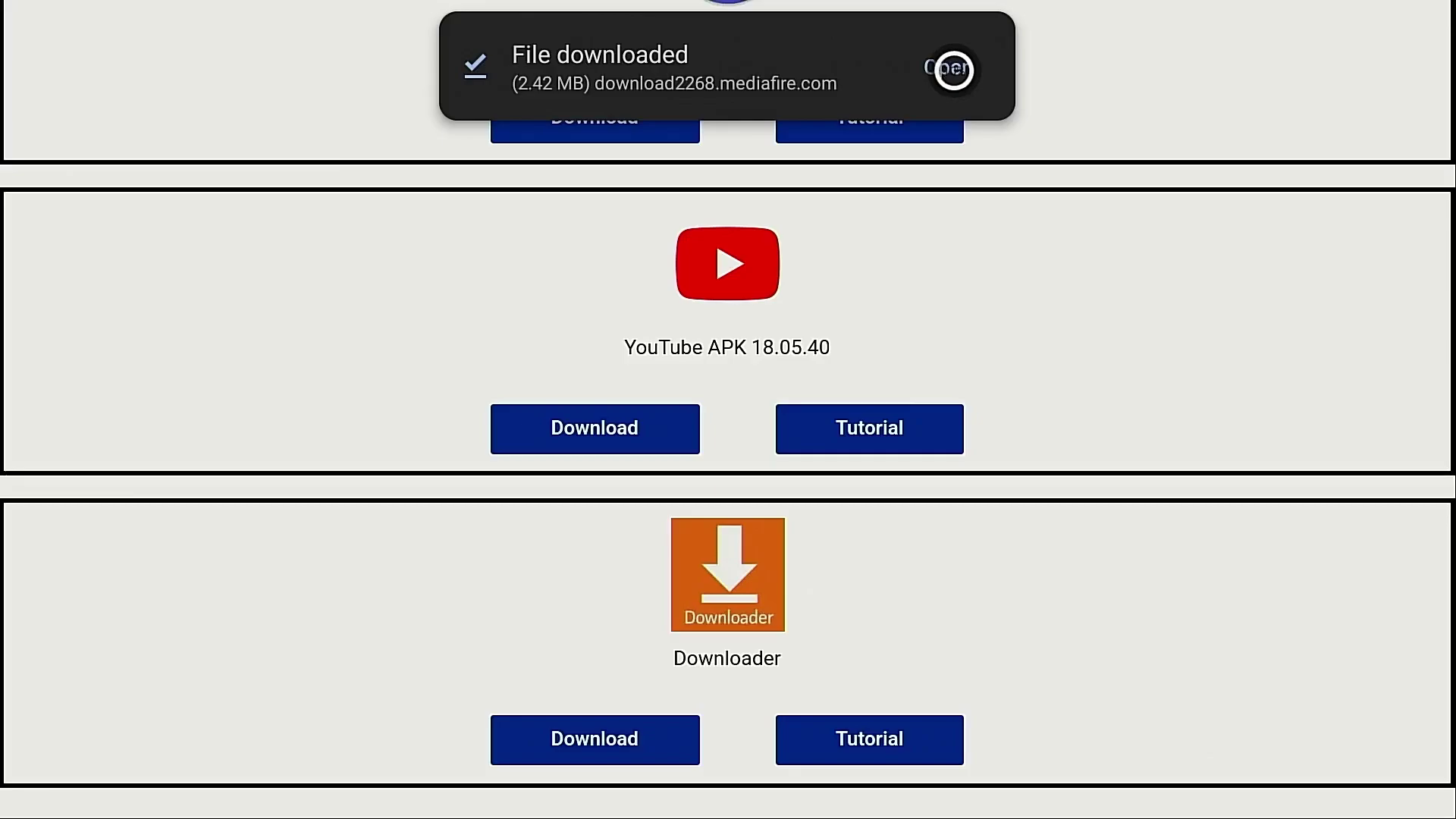
click(953, 69)
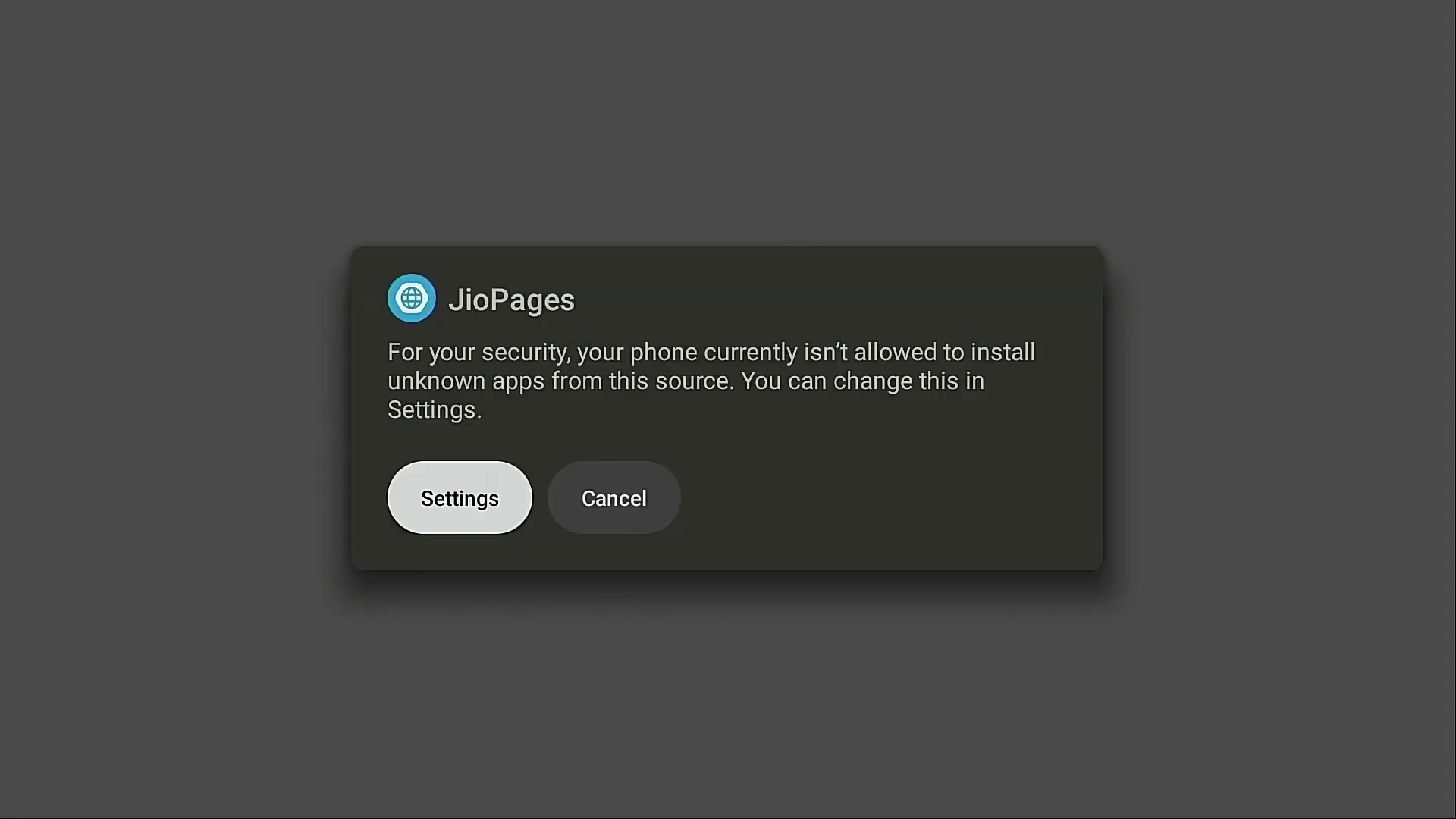
Step: Allow JioPages to install unknown apps in Android Settings
key(Return)
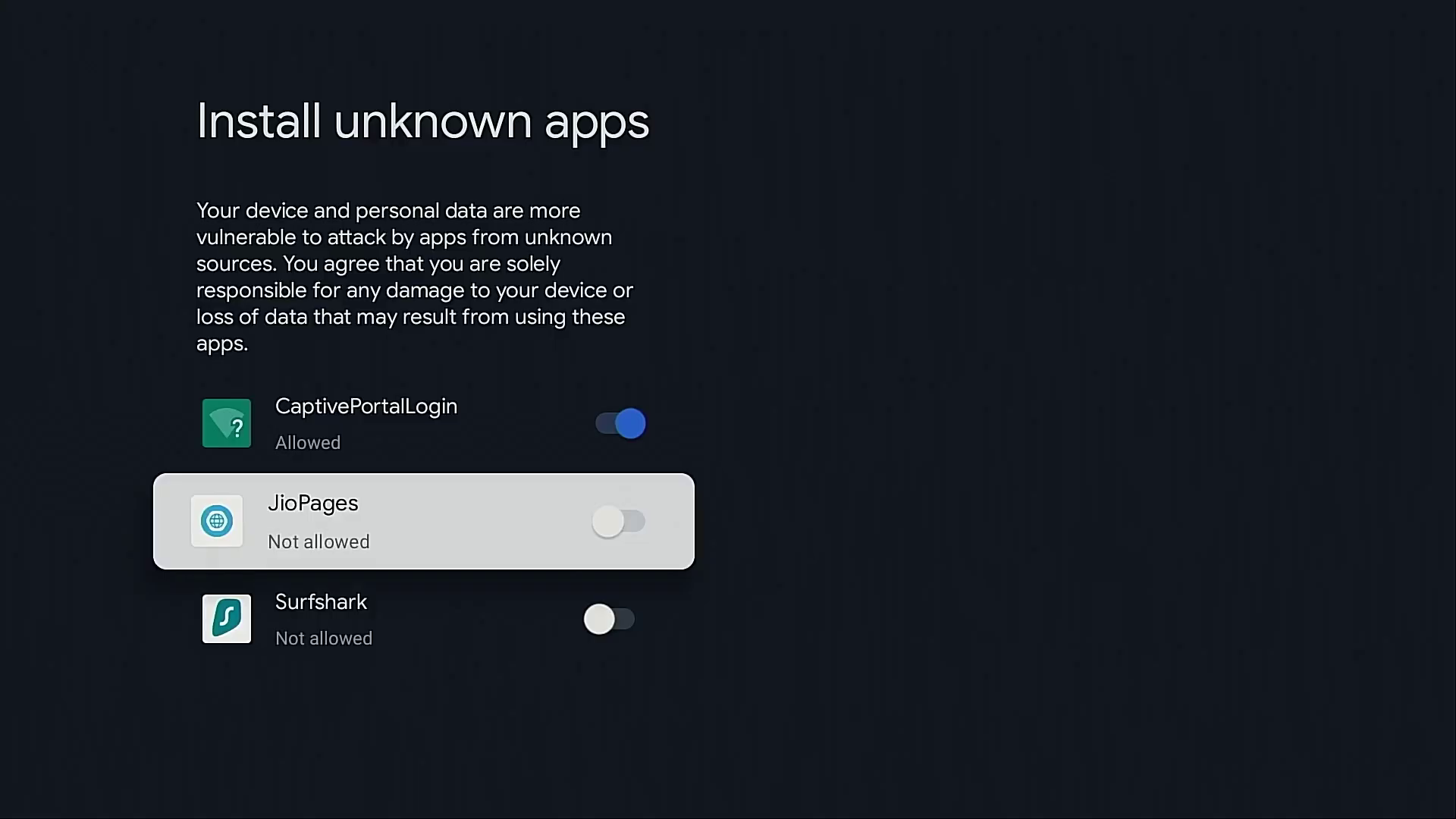
key(Return)
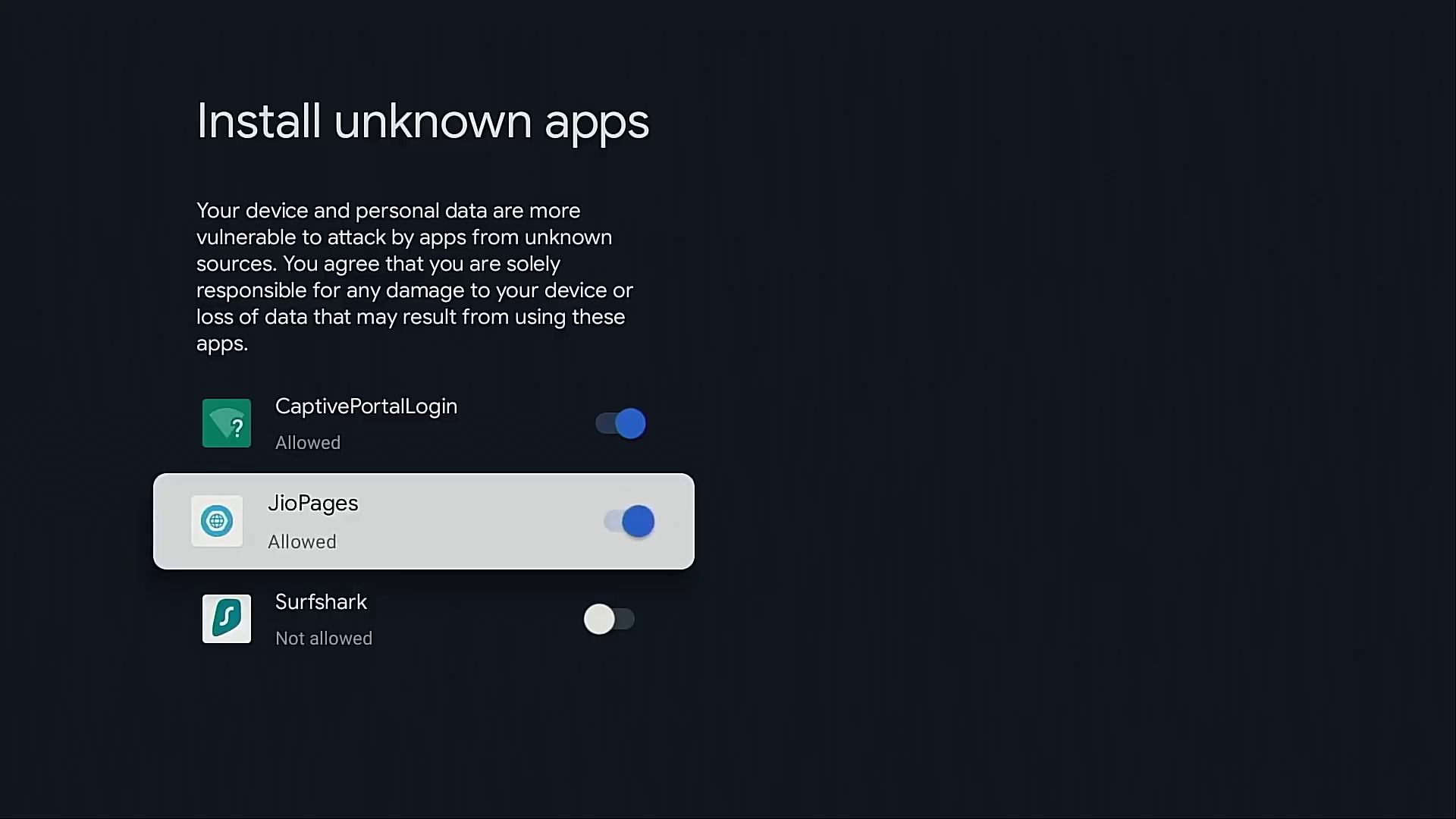
key(Left)
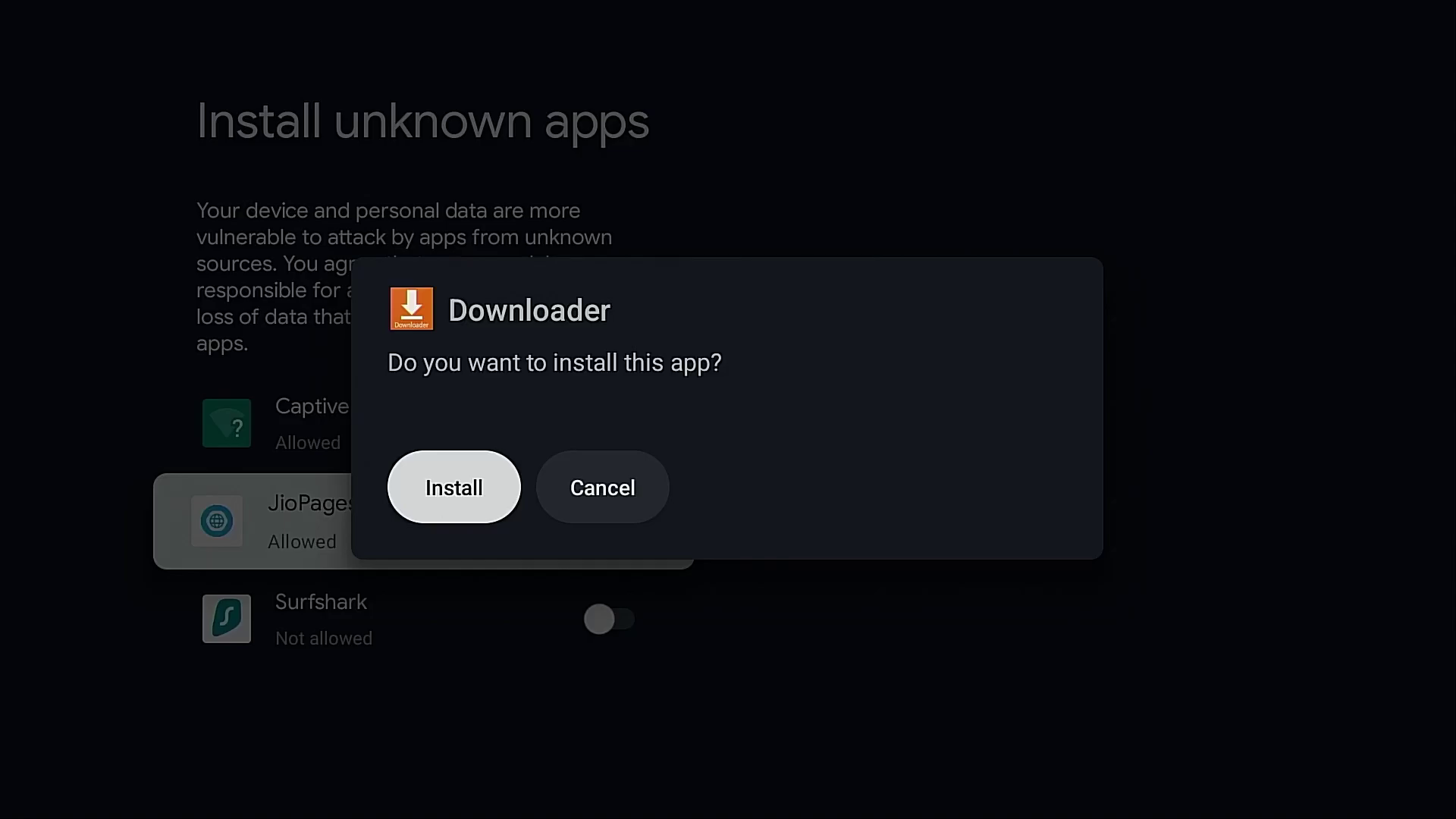
Step: Install Downloader and close the confirmation with Done
key(Return)
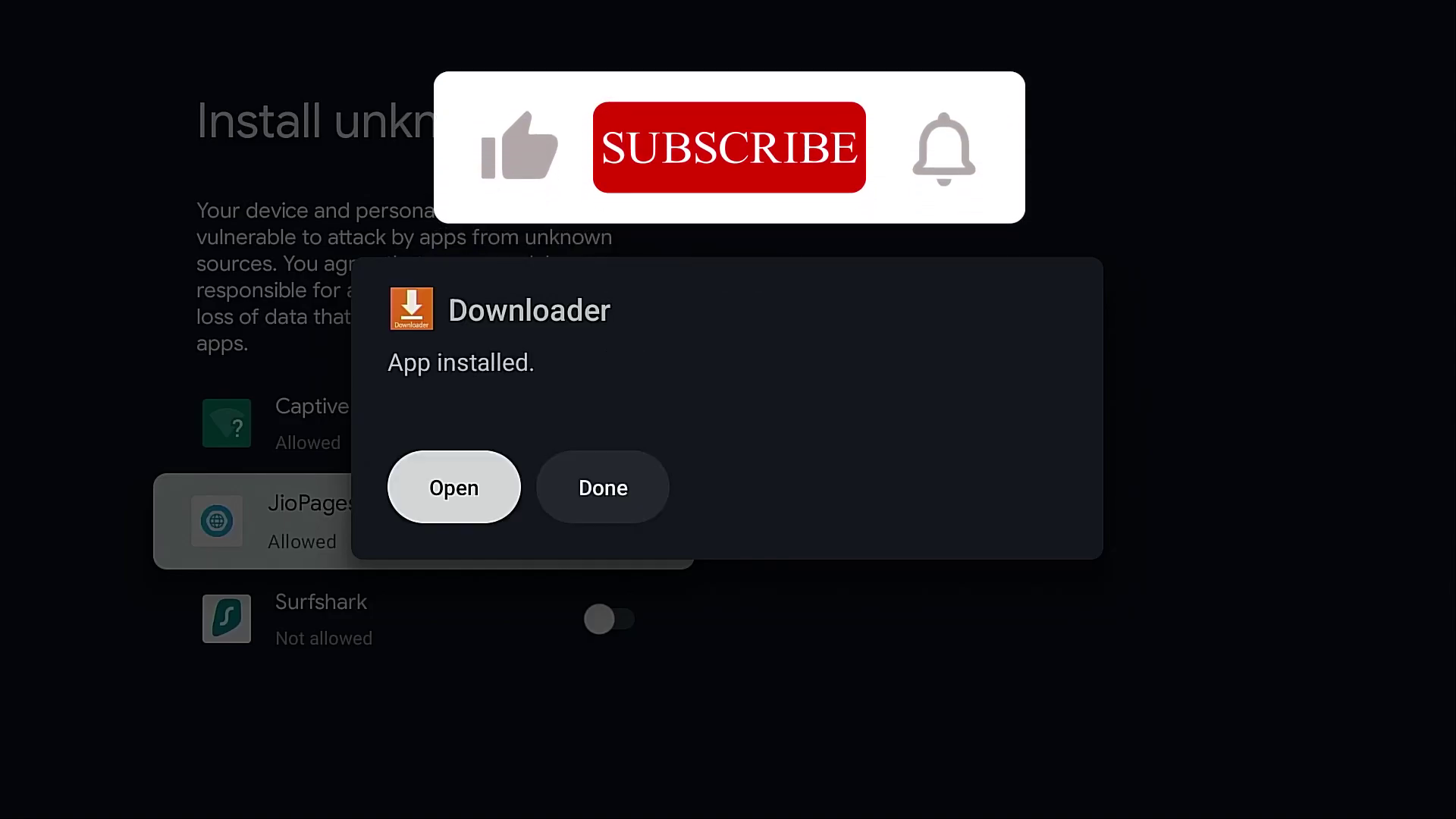
key(Right)
key(Return)
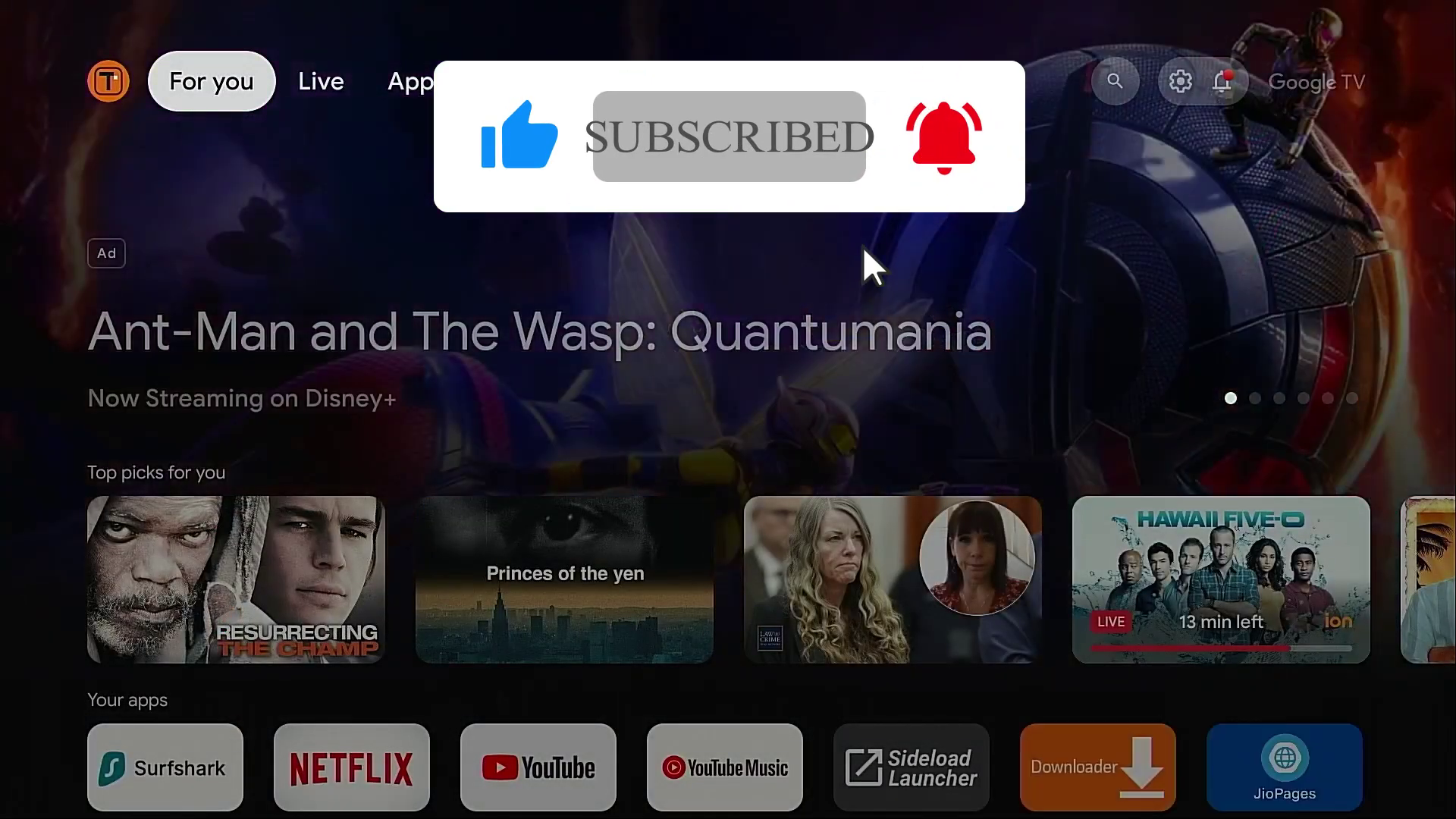
Step: Launch Downloader, allow photos and media access, dismiss the Quick Start Guide, and return home
key(Down)
key(Down)
key(Down)
key(Right)
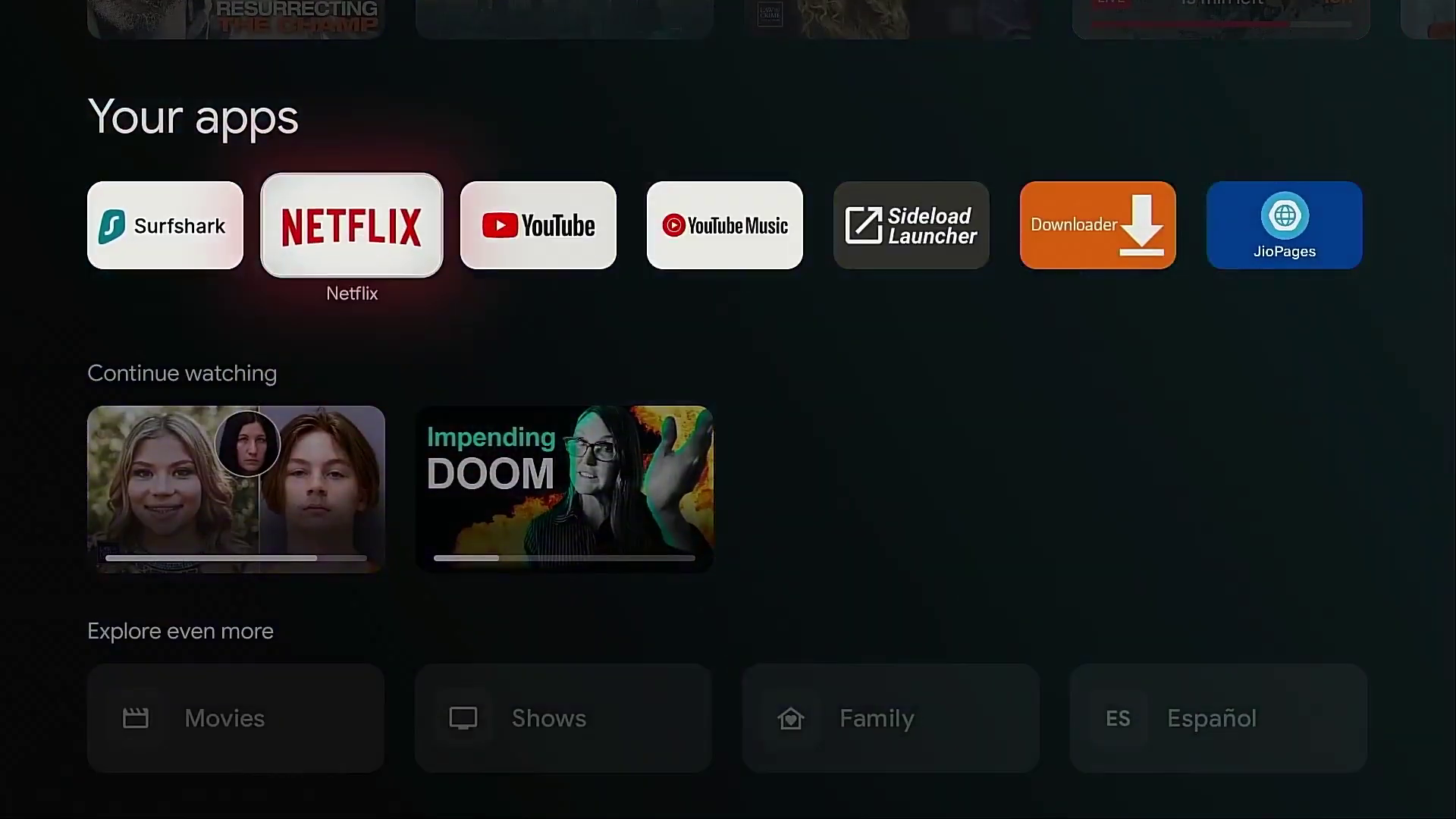
key(Right)
key(Right)
key(Right)
key(Right)
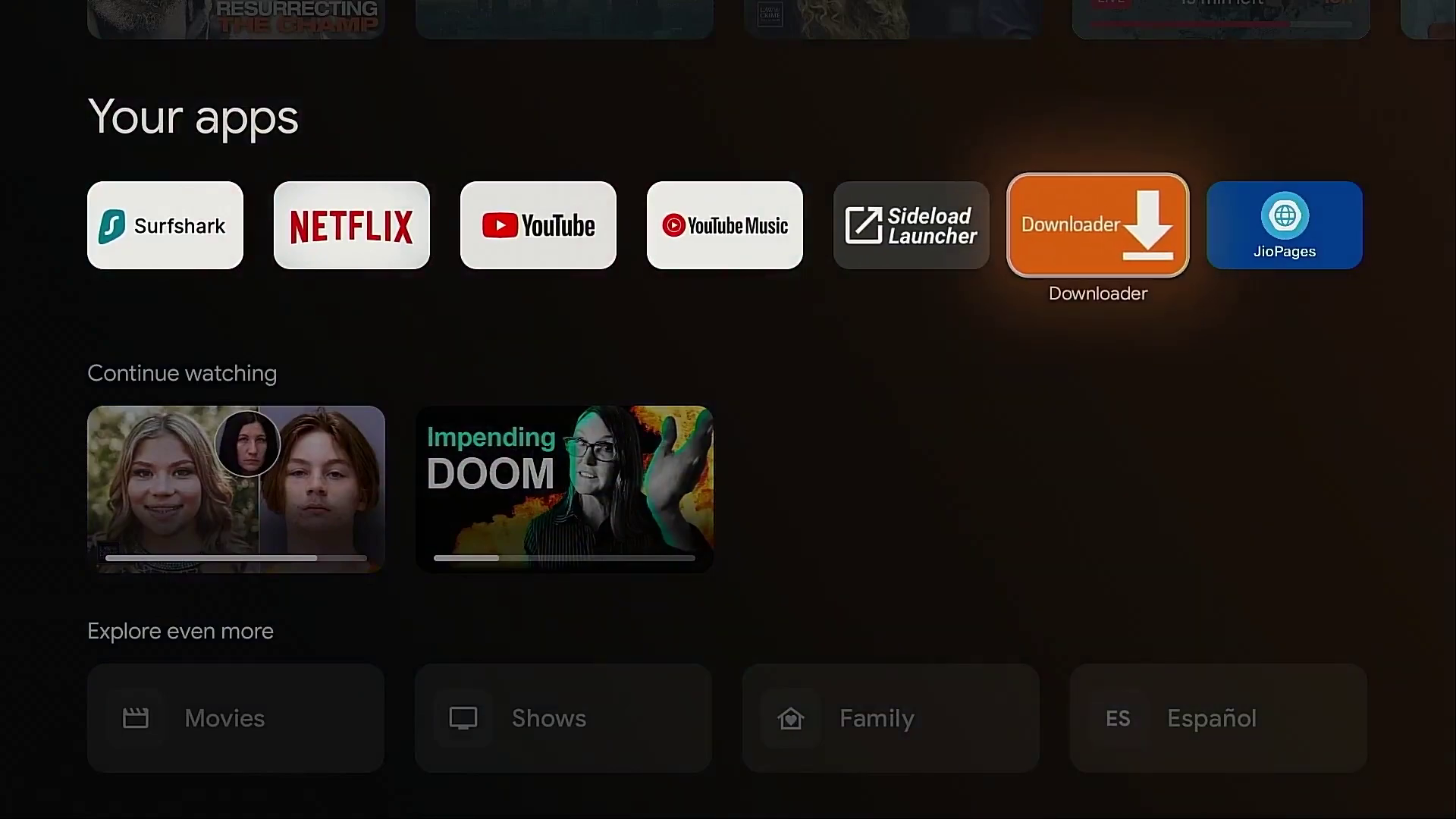
key(Return)
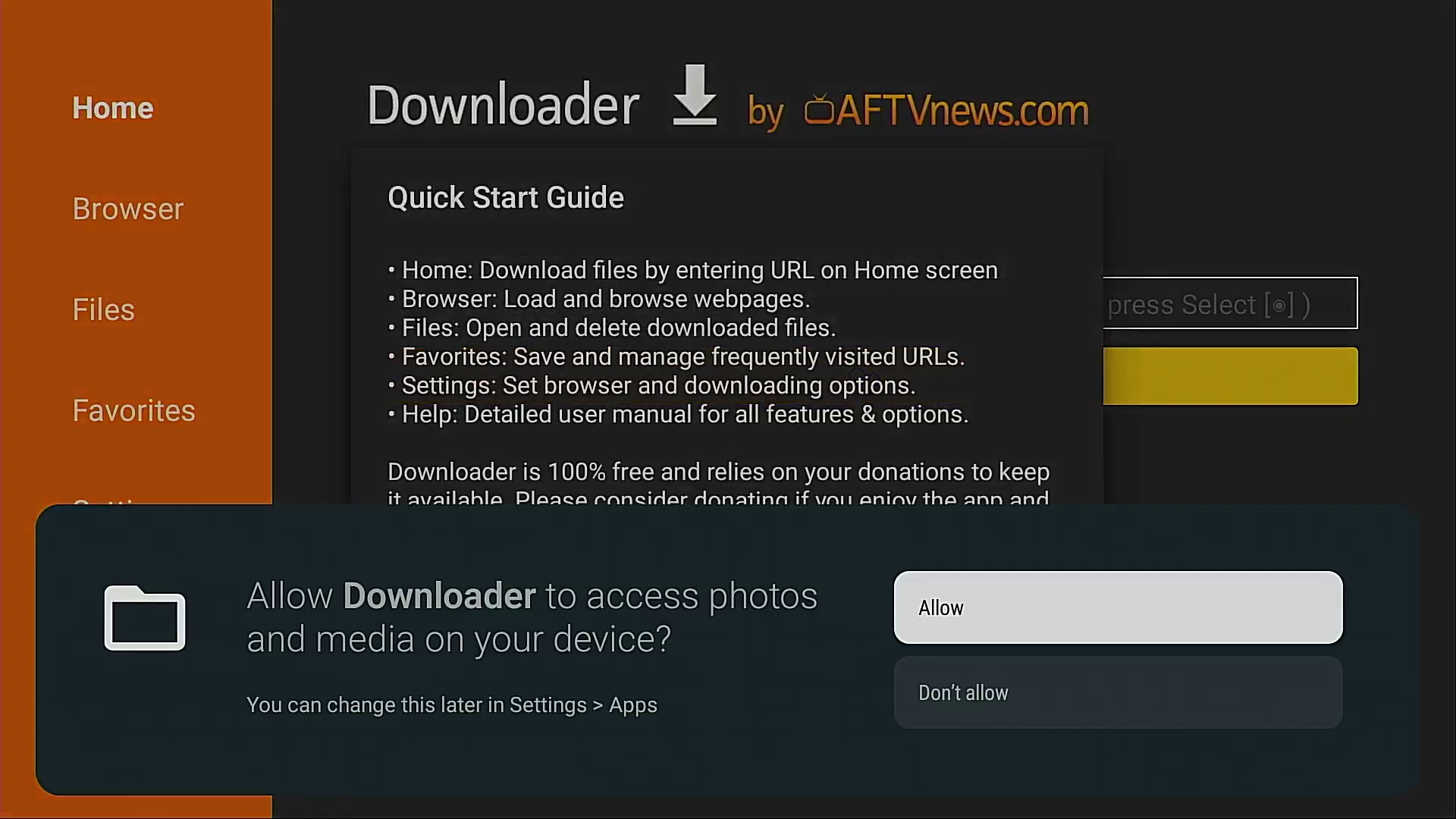
key(Return)
key(Return)
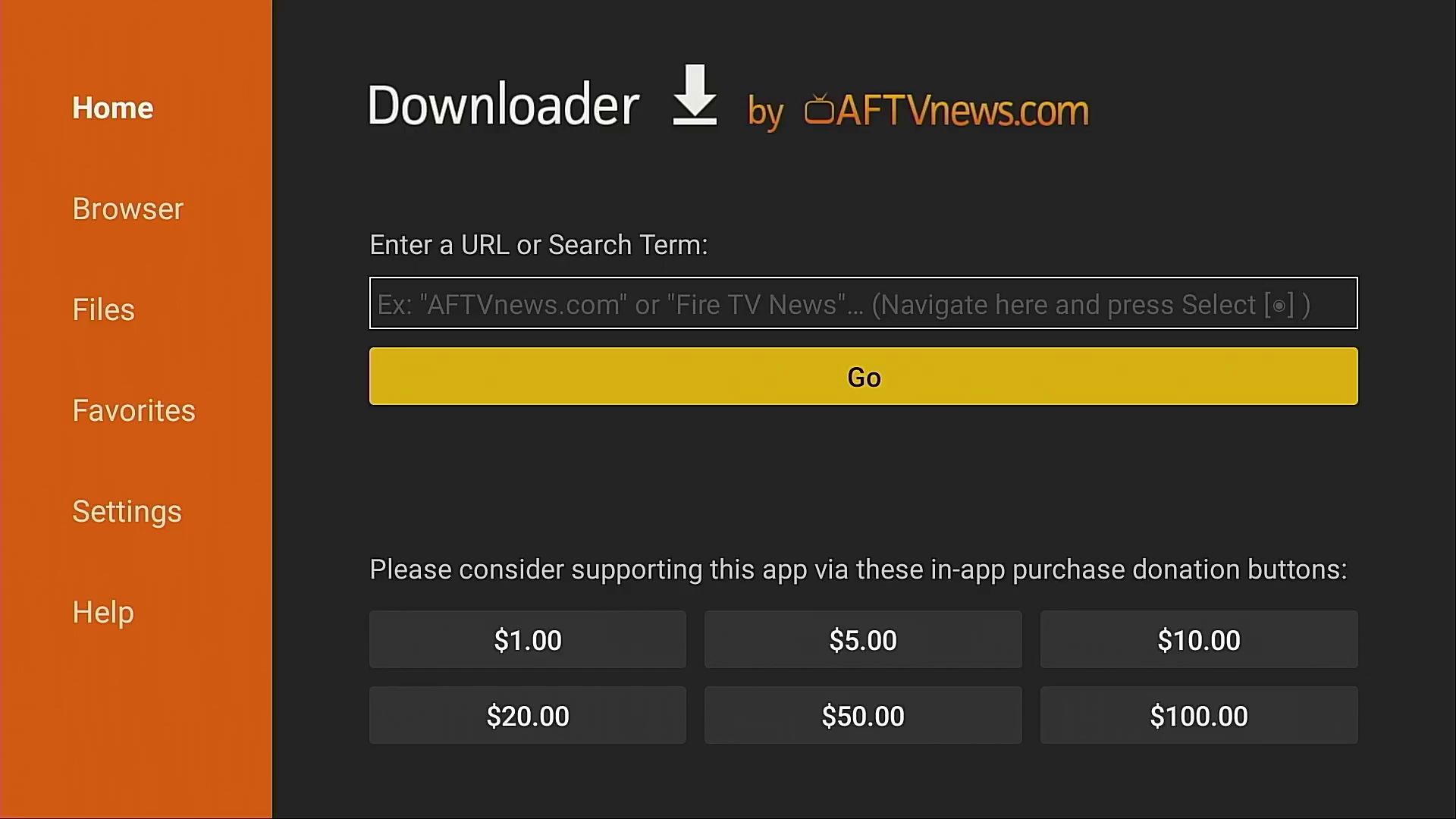
key(Escape)
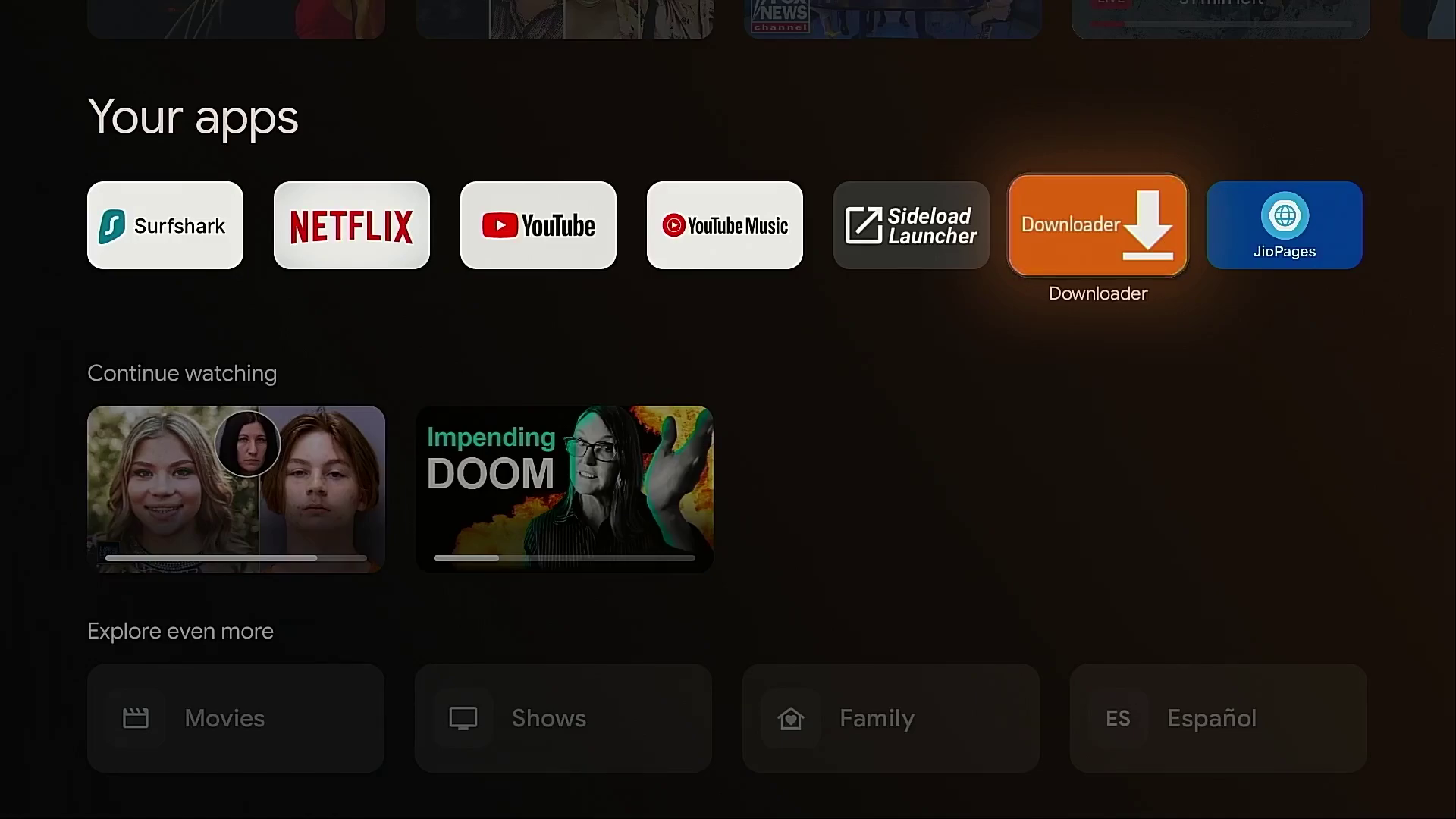
Step: Open JioPages and go to Settings > Downloads
key(Right)
key(Return)
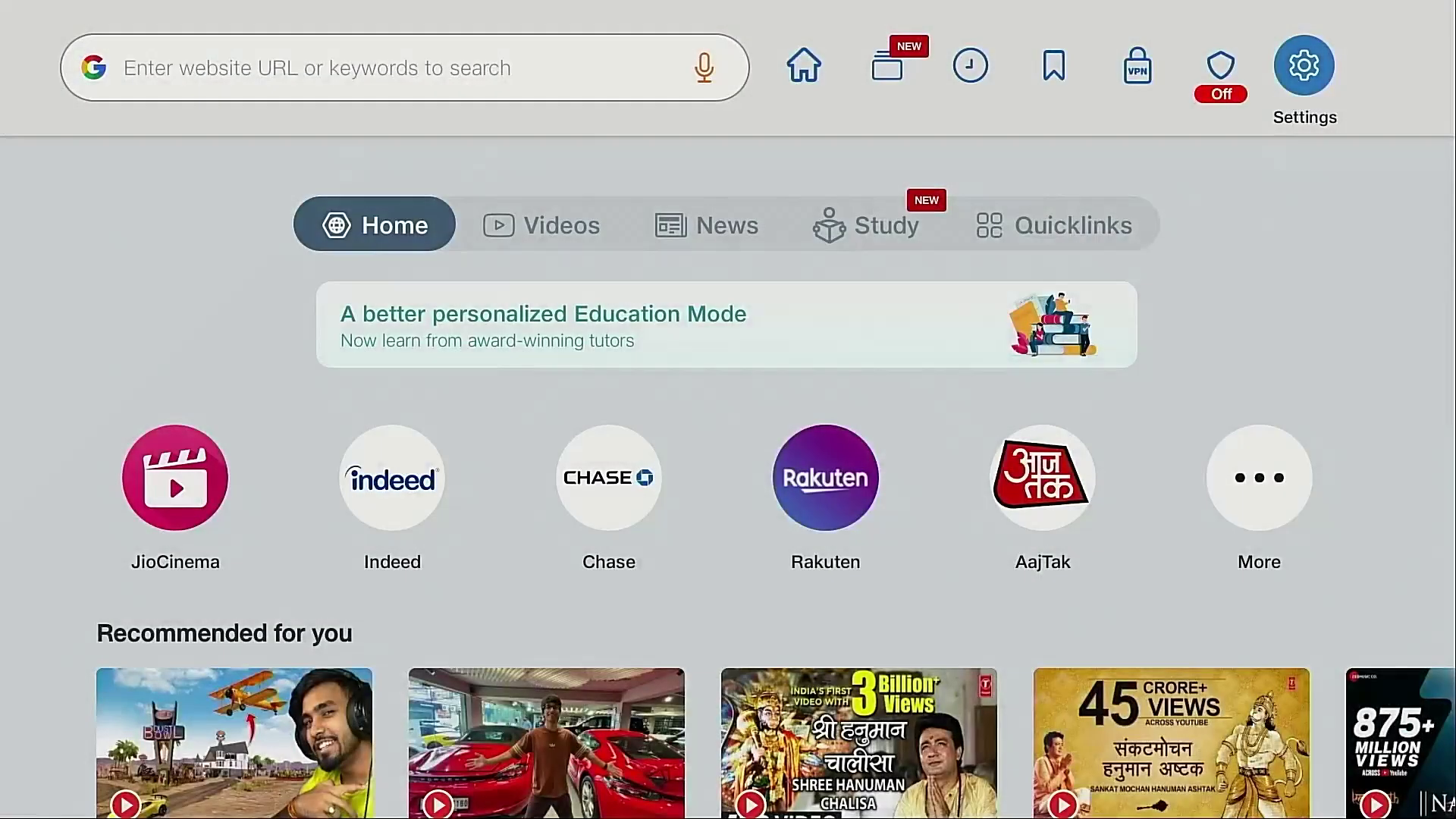
key(Down)
key(Up)
key(Up)
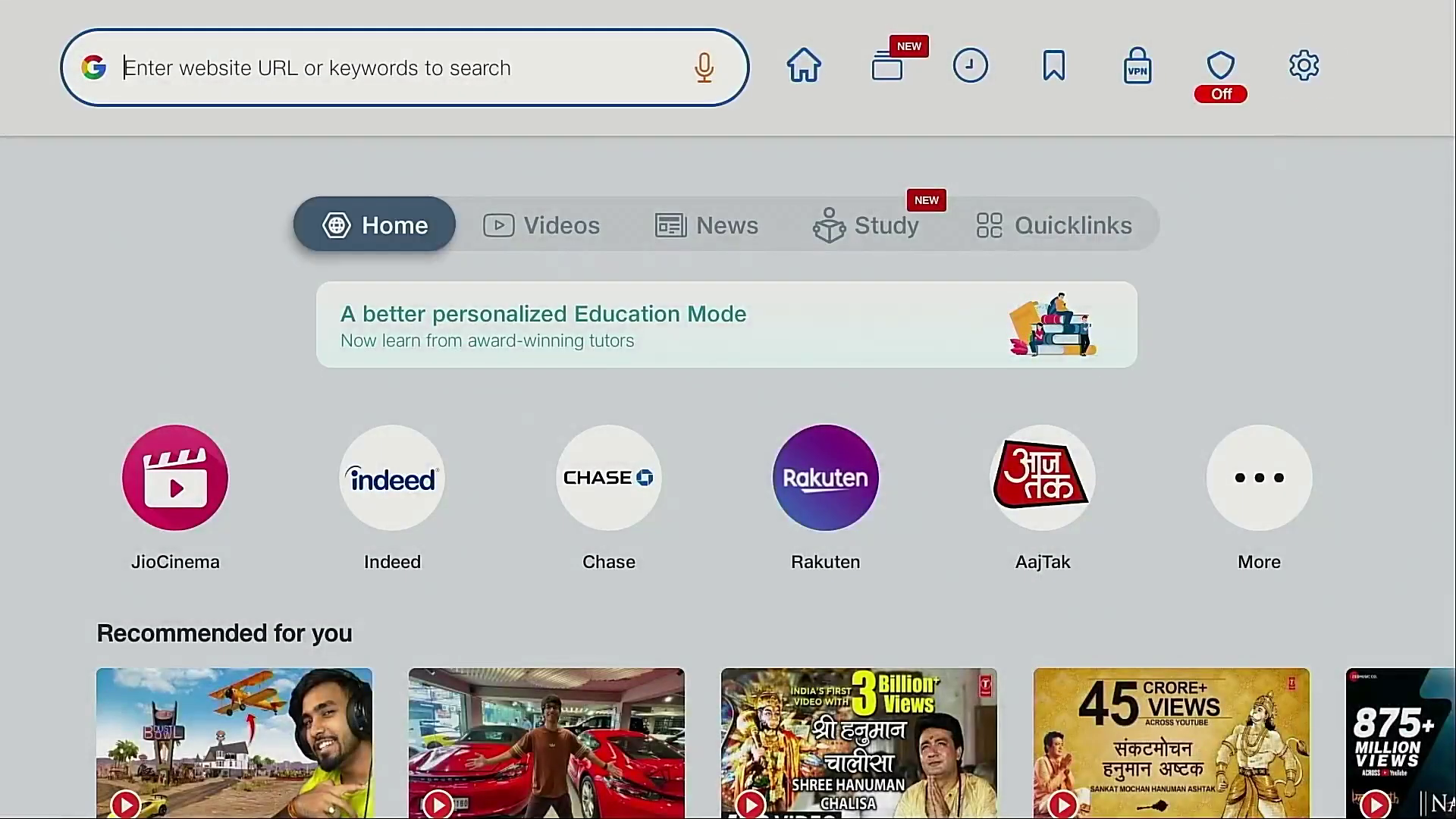
key(Right)
key(Right)
key(Right)
key(Right)
key(Right)
key(Right)
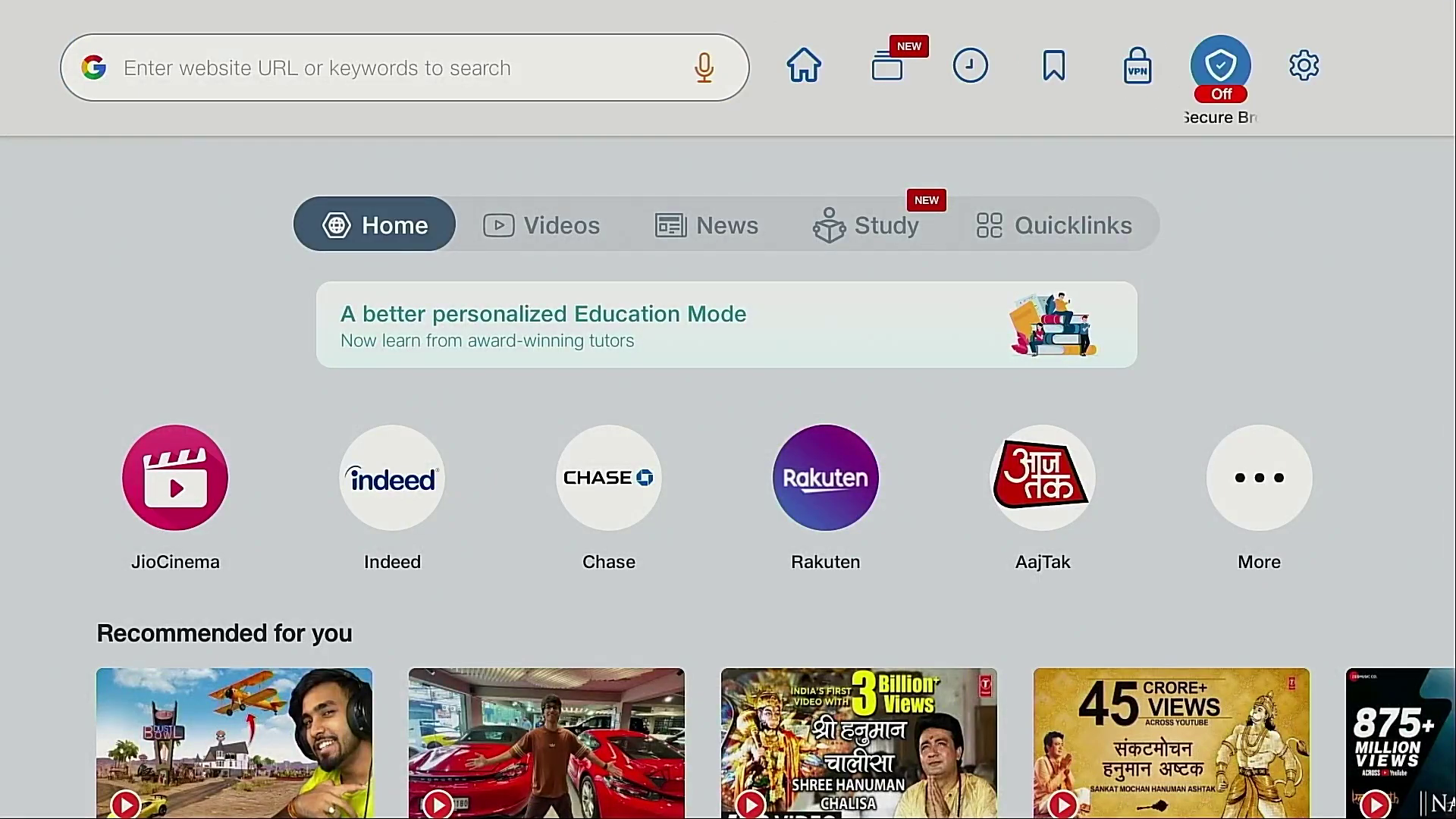
key(Right)
key(Return)
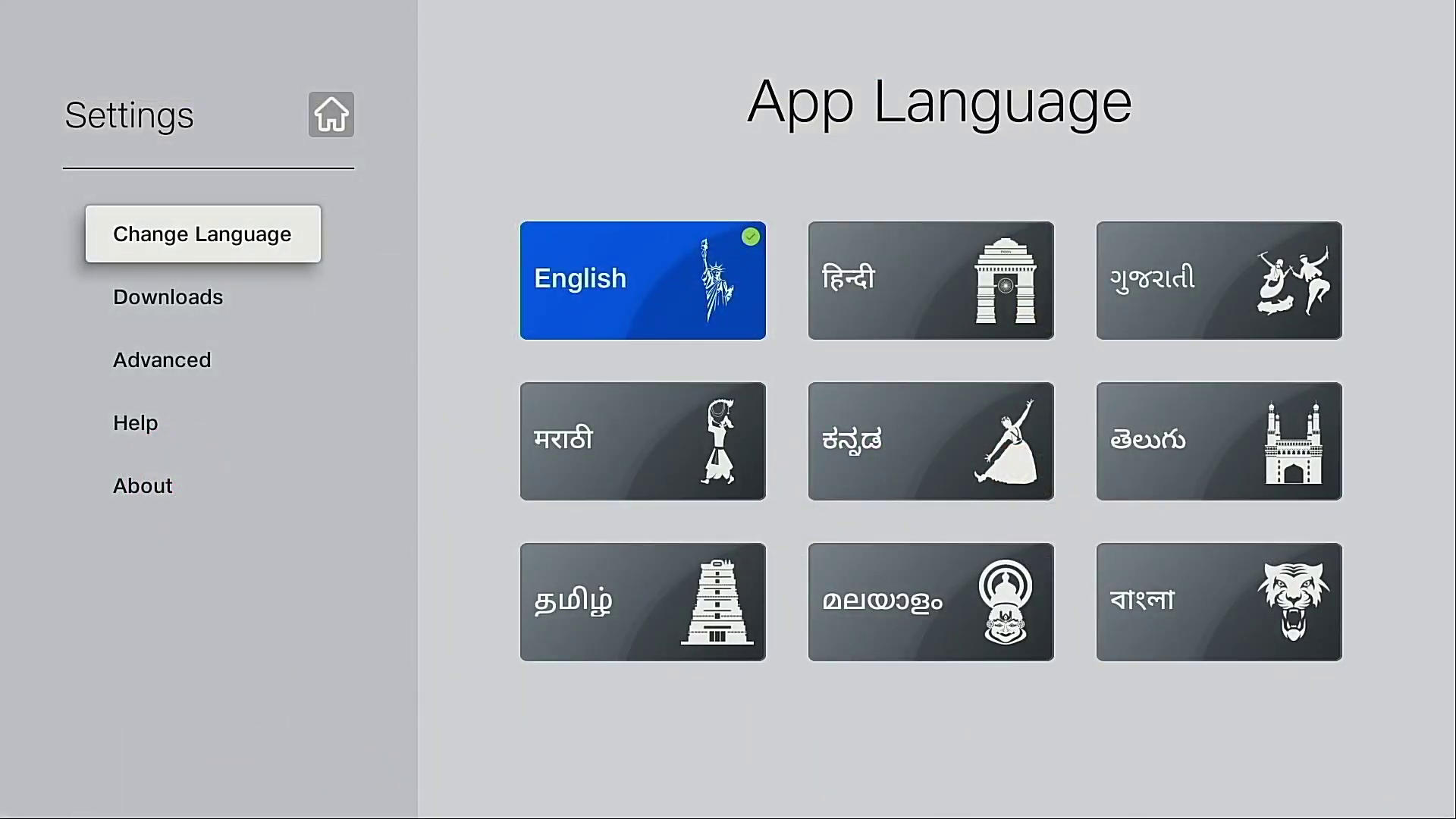
key(Down)
key(Return)
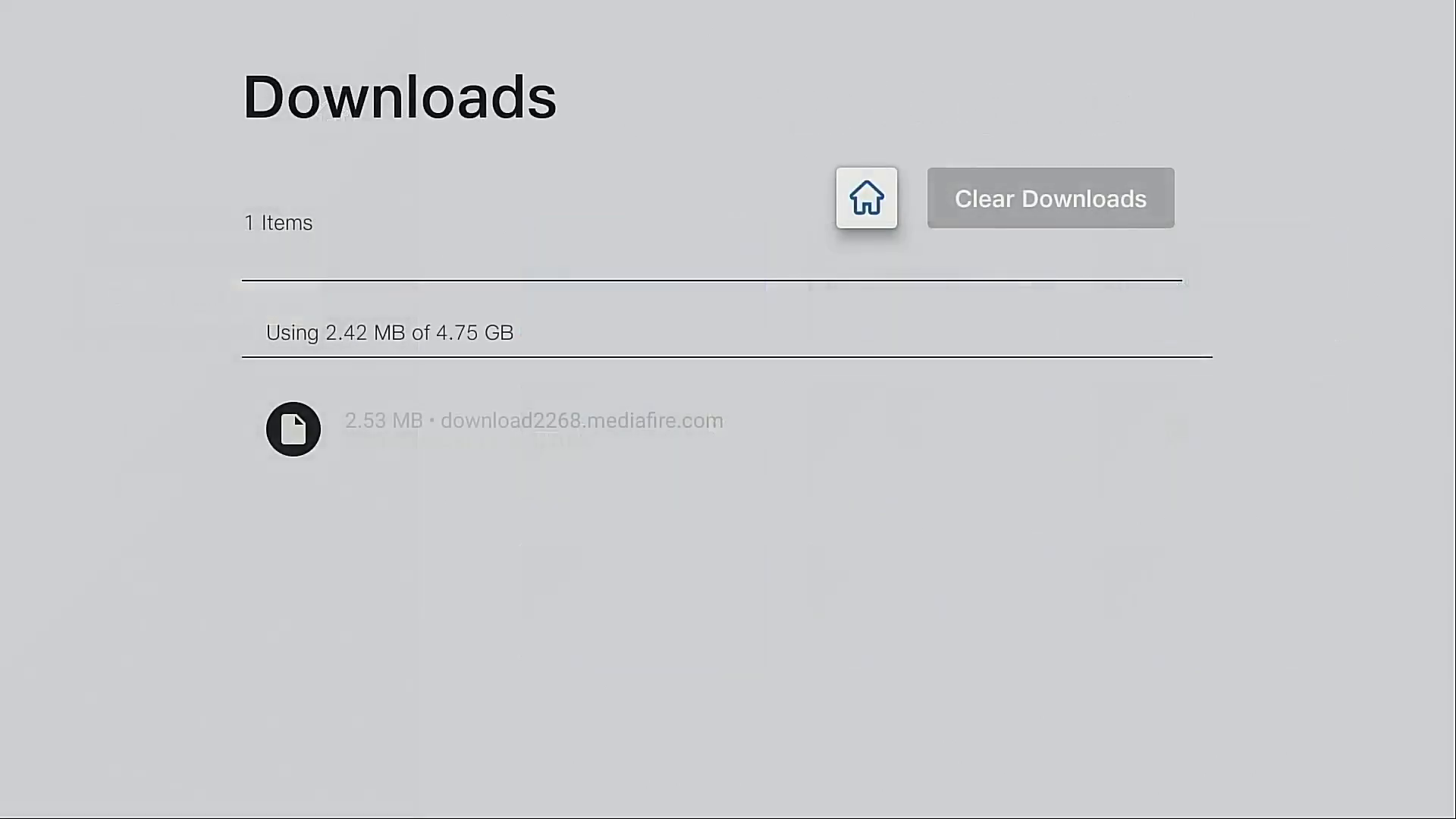
Step: Delete the Downloader [1.4.4].apk entry, then switch back to the Downloader app
key(Down)
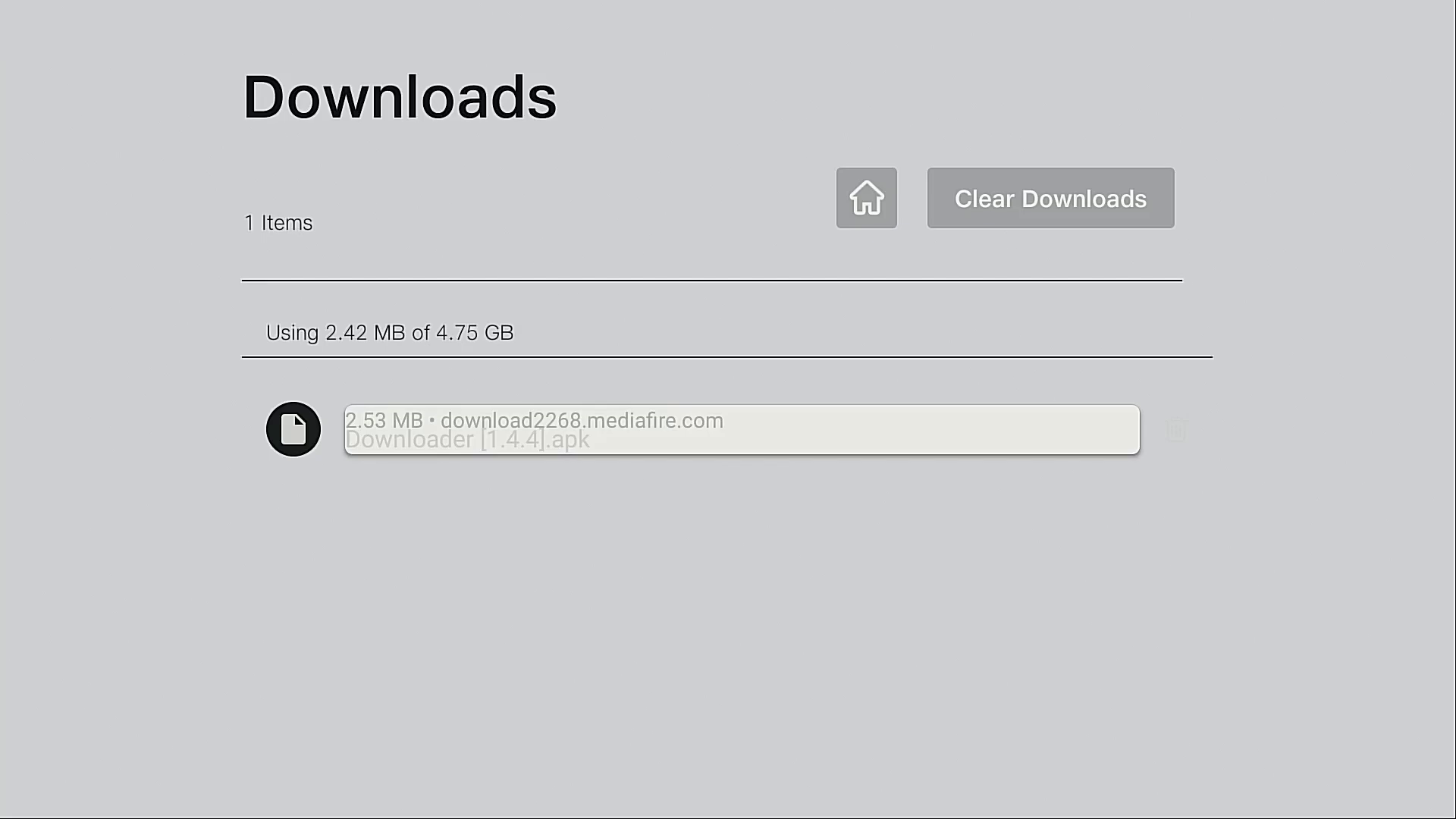
click(1175, 429)
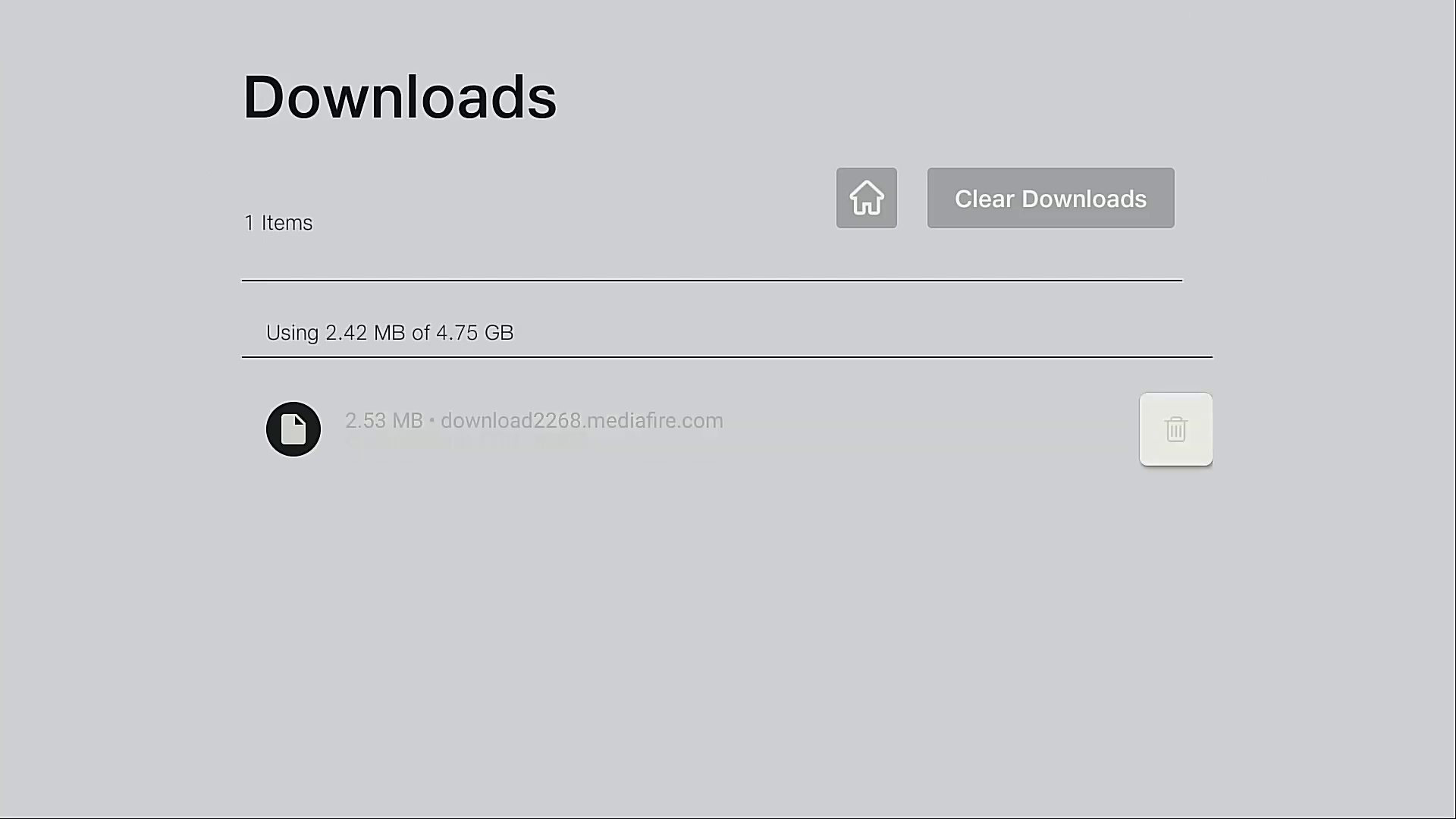
key(Return)
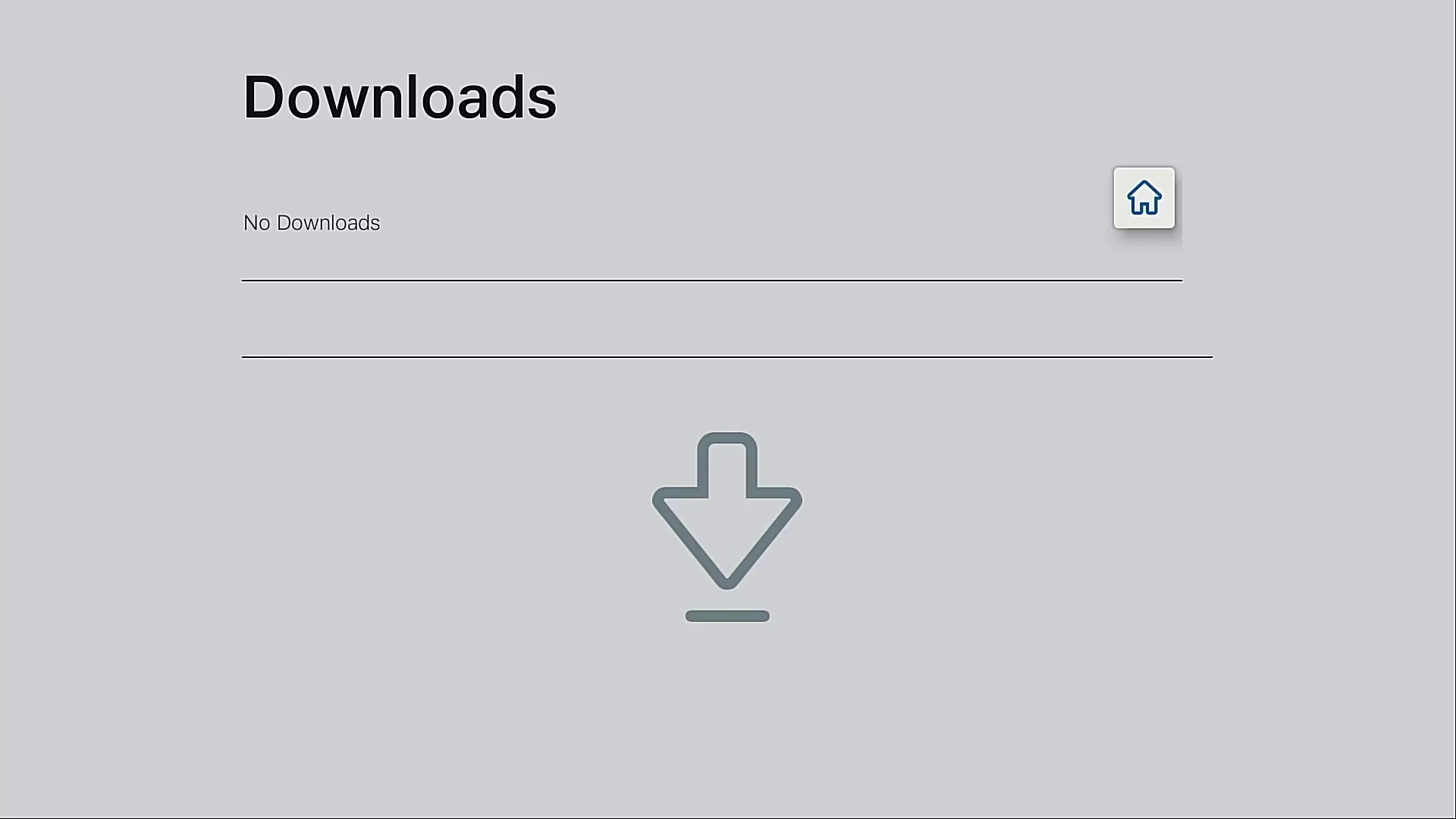
key(Return)
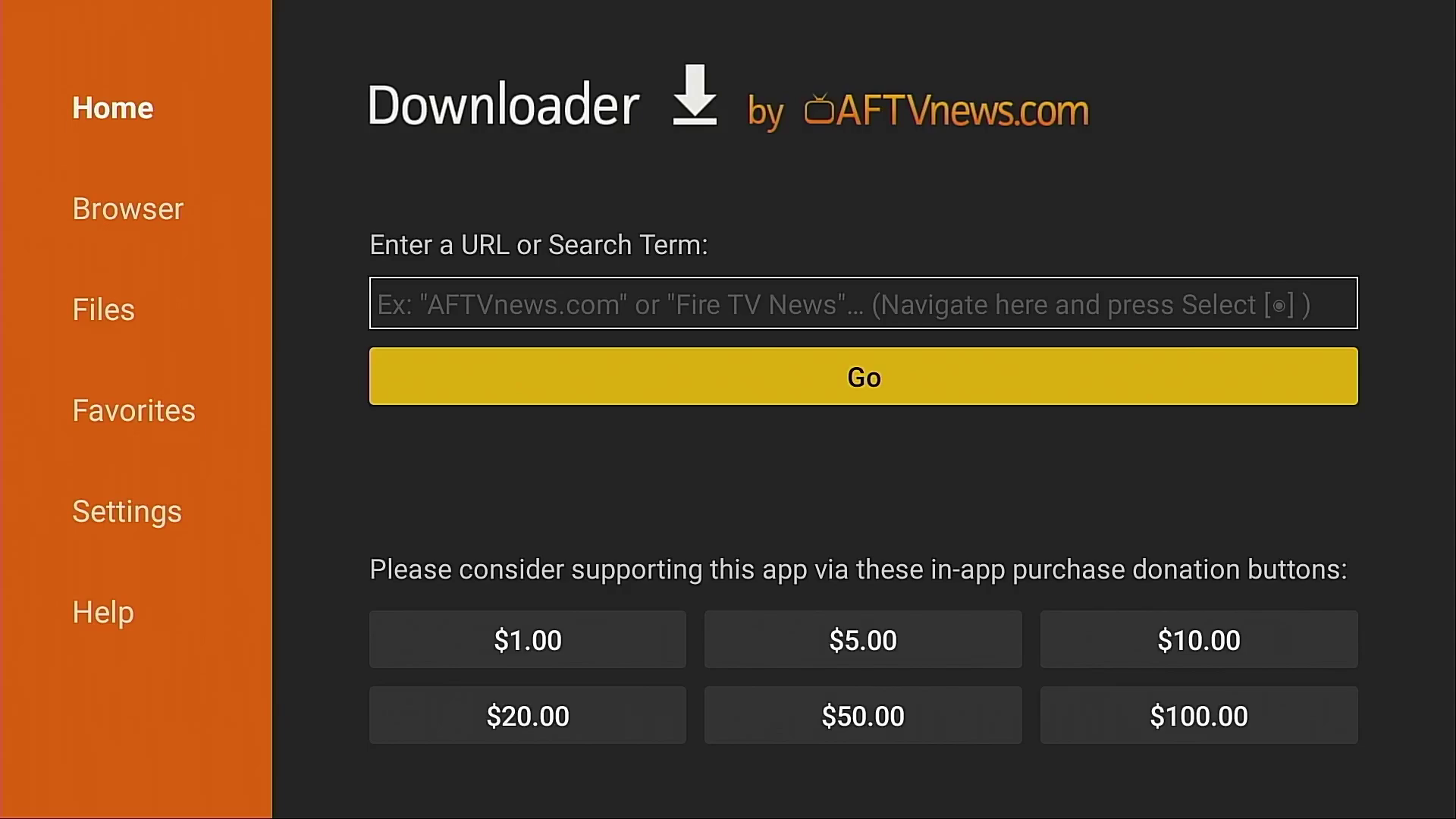